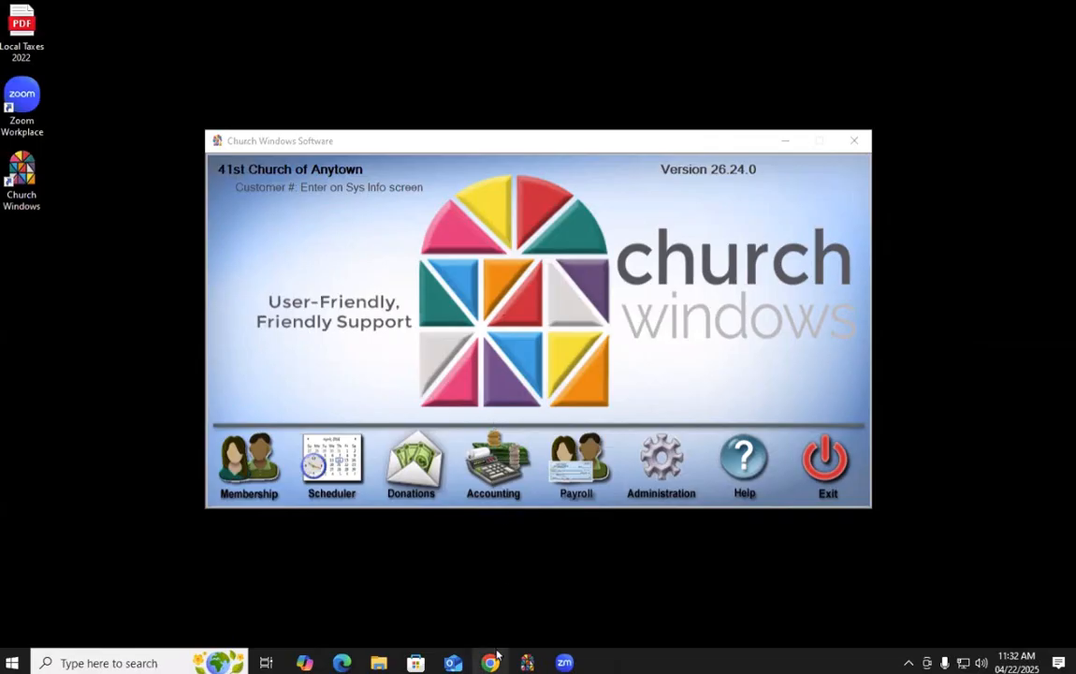
Bring Chrome forward on the Church Windows Resource Center page
click(490, 662)
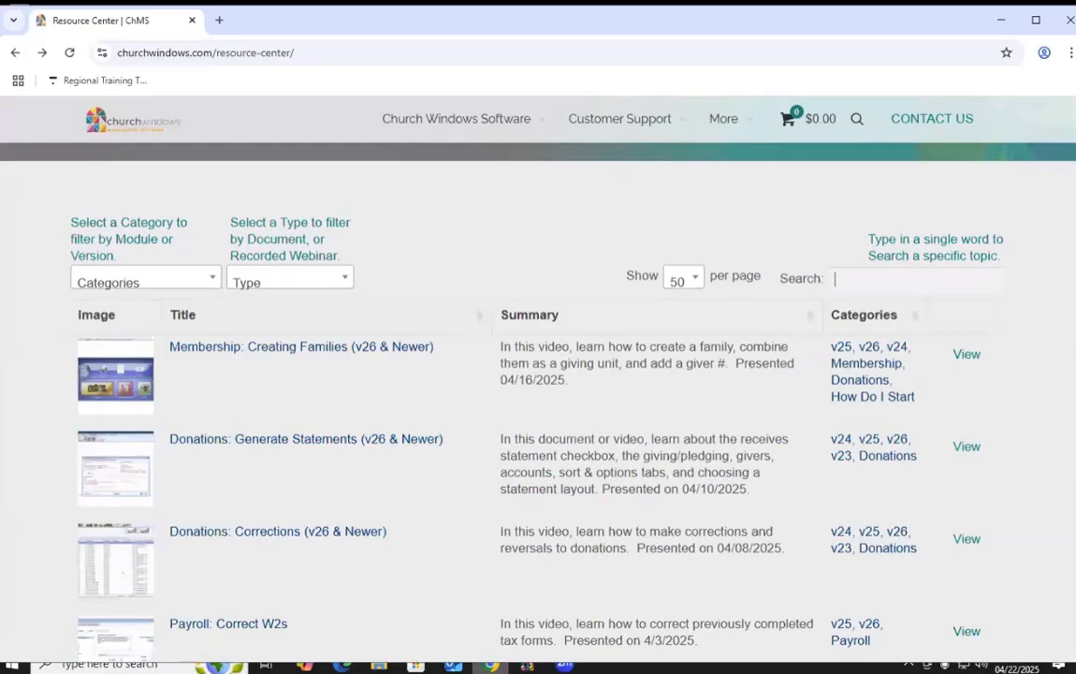
mouse_move(490, 146)
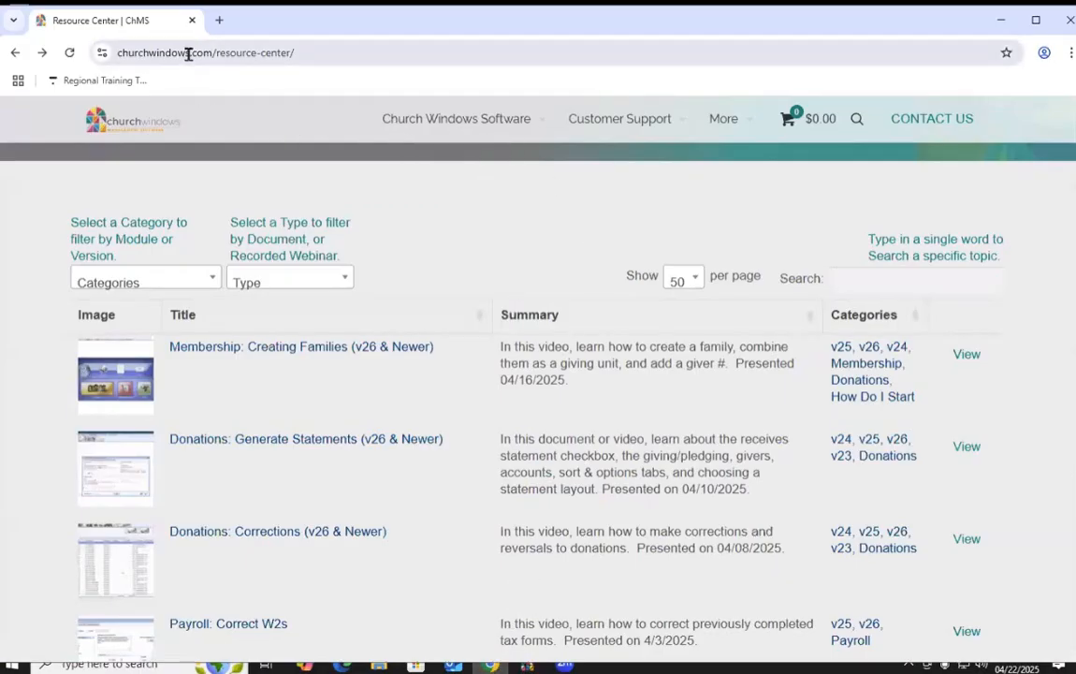
click(937, 280)
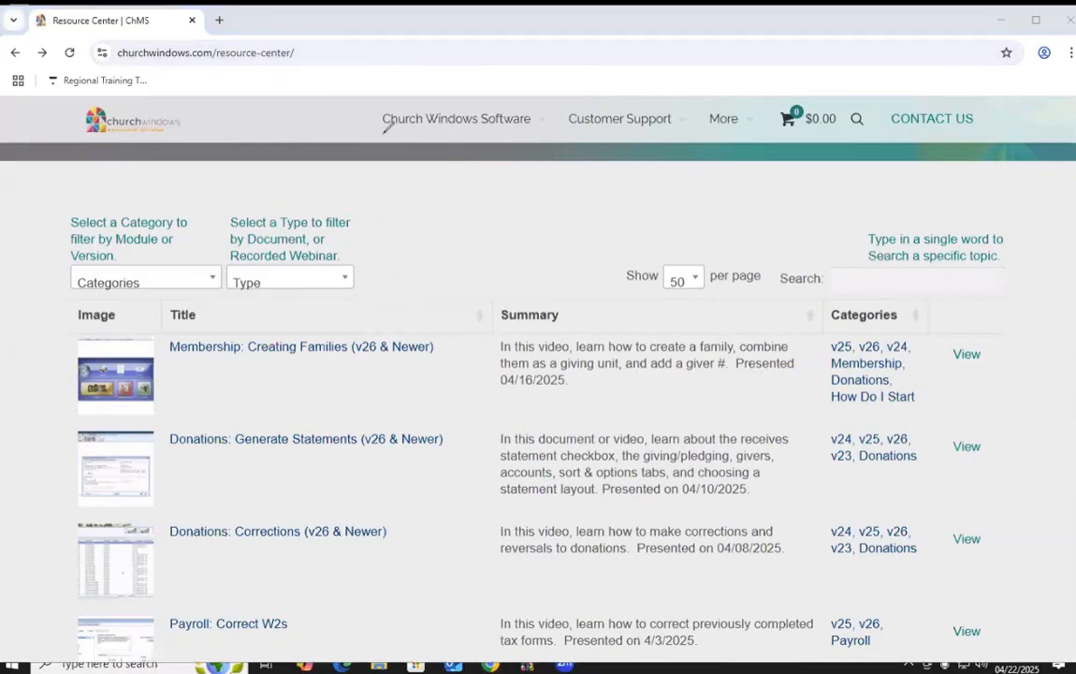
mouse_move(107, 36)
mouse_down()
mouse_move(302, 34)
mouse_move(272, 59)
mouse_move(84, 43)
mouse_move(122, 35)
mouse_up()
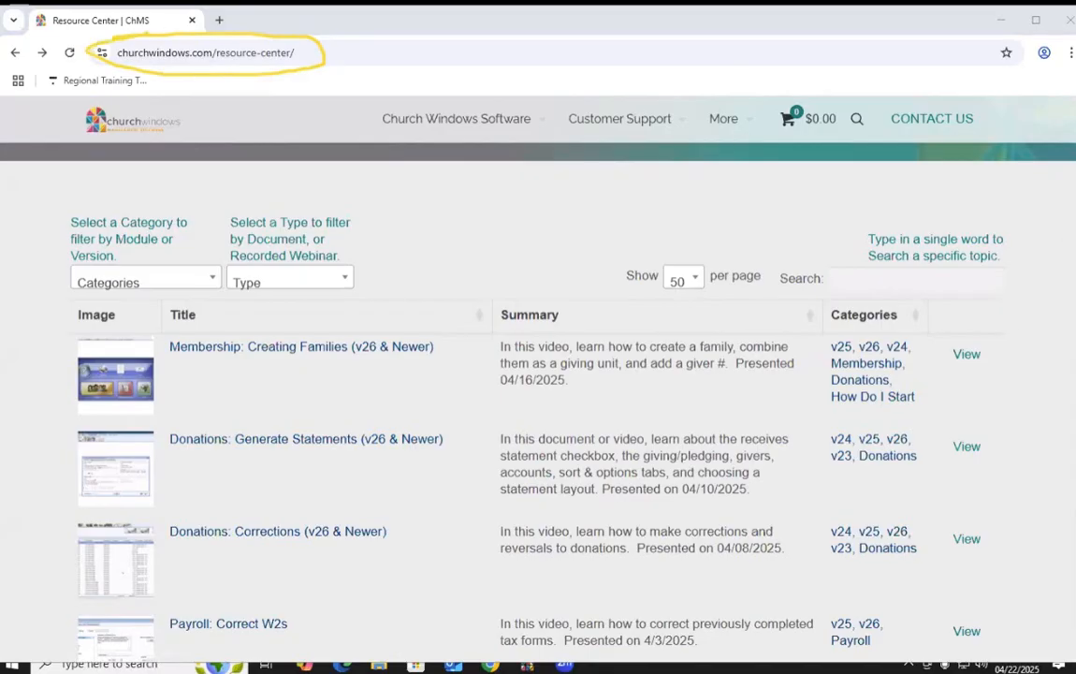
mouse_move(594, 138)
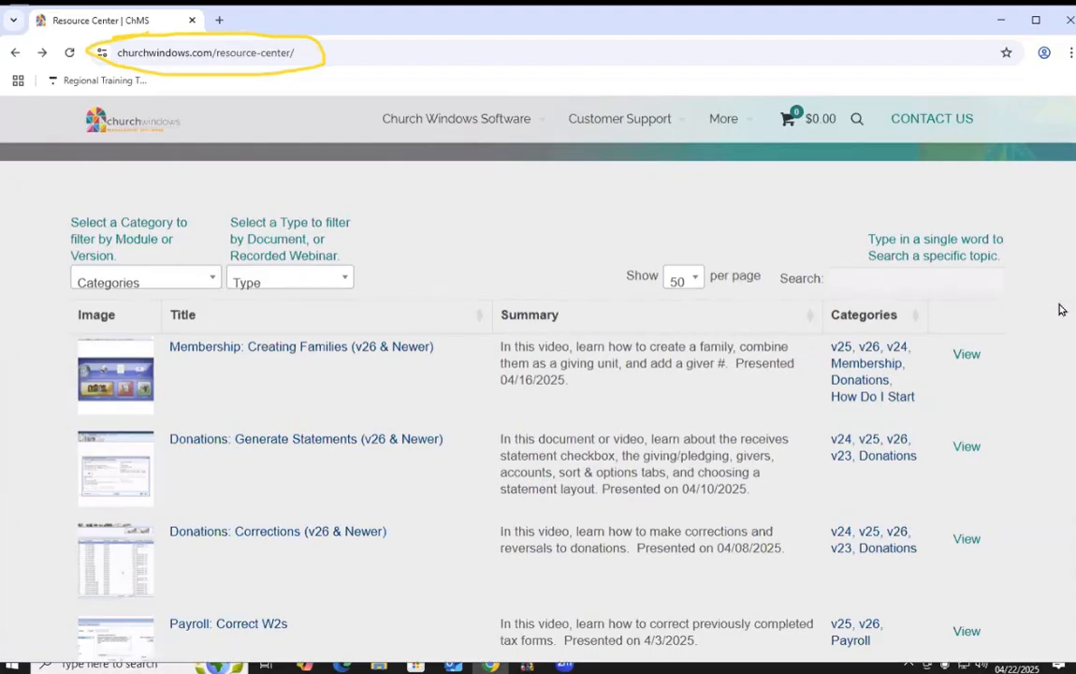
mouse_move(779, 267)
mouse_down()
mouse_move(863, 241)
mouse_move(1016, 248)
mouse_move(954, 308)
mouse_move(817, 236)
mouse_move(842, 236)
mouse_up()
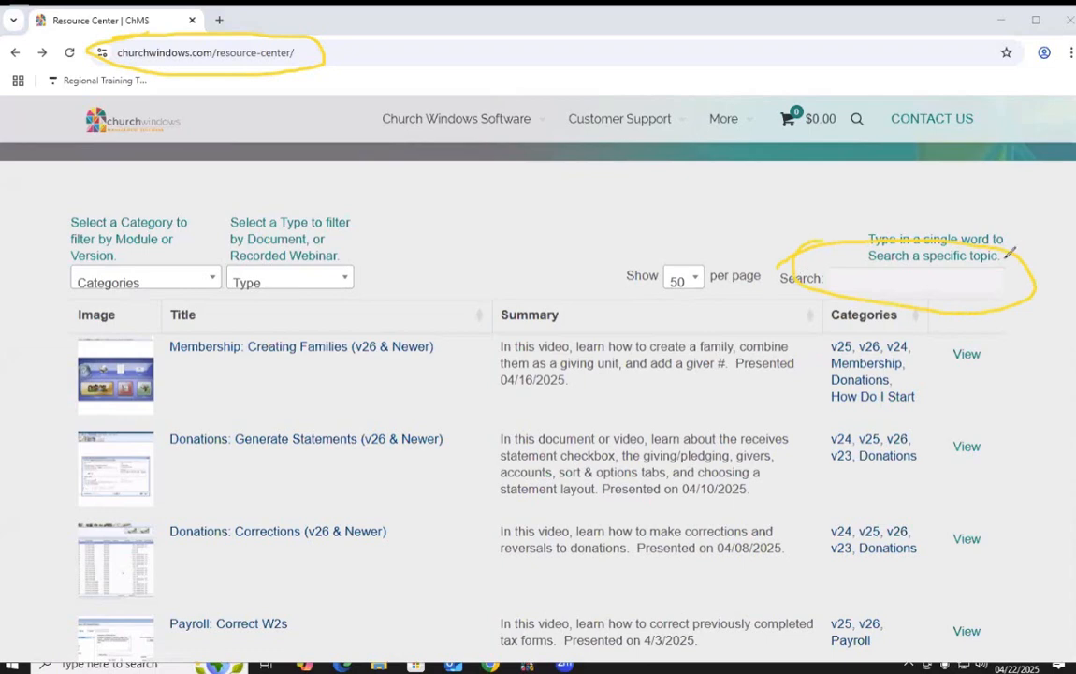
Search the resources for 941 and open Payroll: 941 Filing Instructions
click(896, 285)
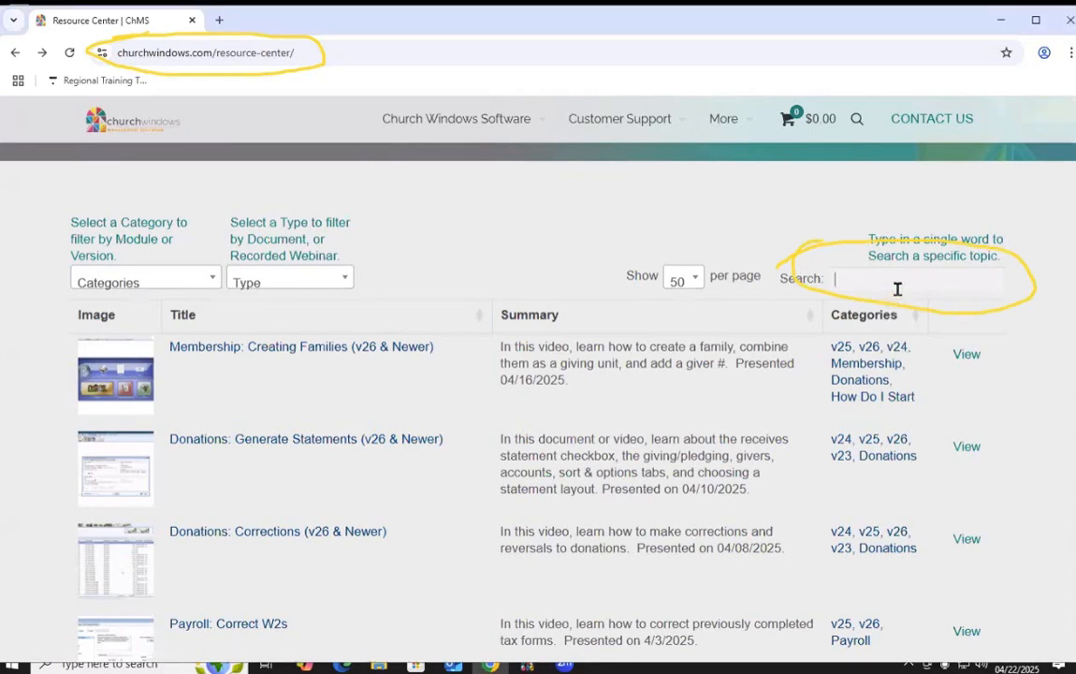
text(941)
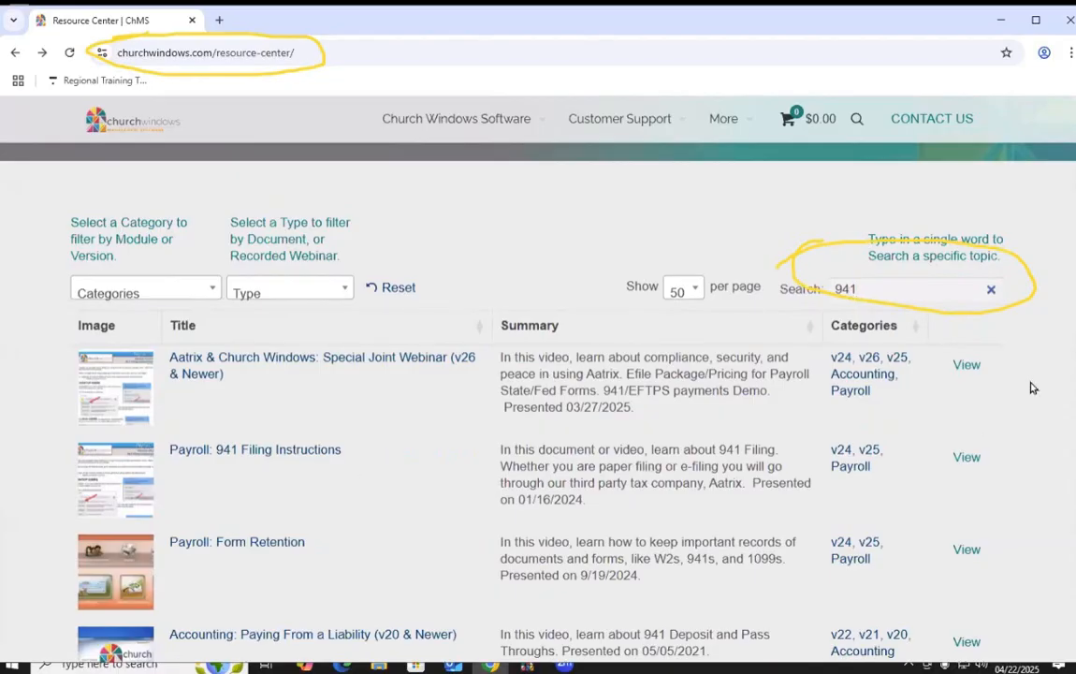
mouse_move(33, 426)
mouse_down()
mouse_move(355, 409)
mouse_move(377, 492)
mouse_move(108, 492)
mouse_move(38, 426)
mouse_move(342, 433)
mouse_up()
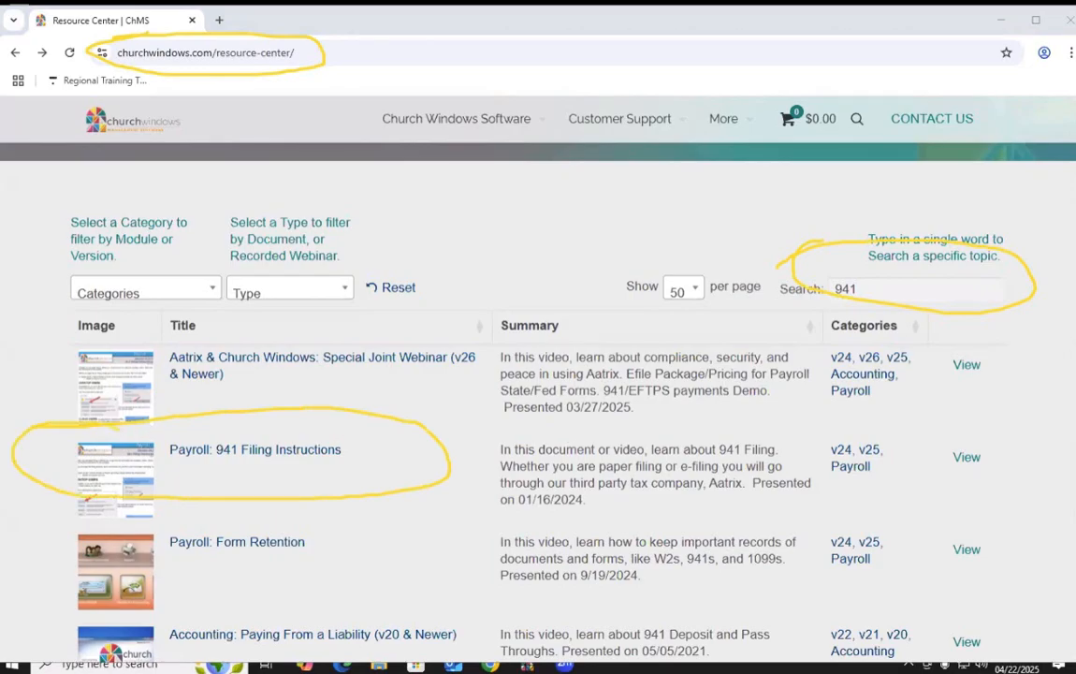
click(256, 449)
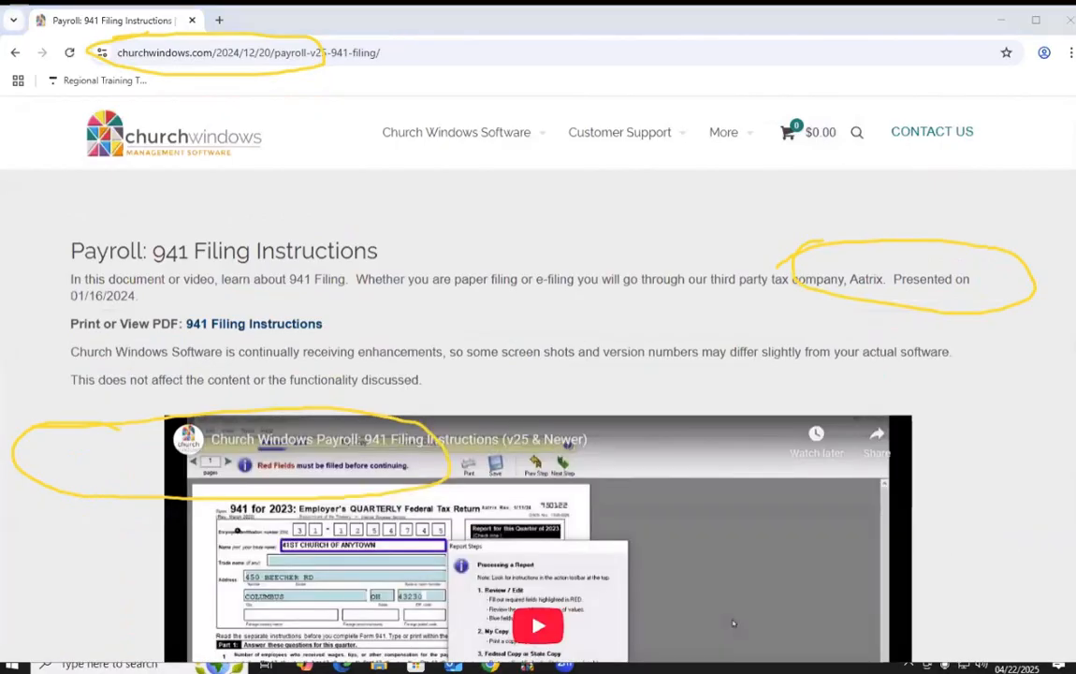
Scroll through the 941 Filing Instructions page to review its PDF link and walkthrough video
key(Escape)
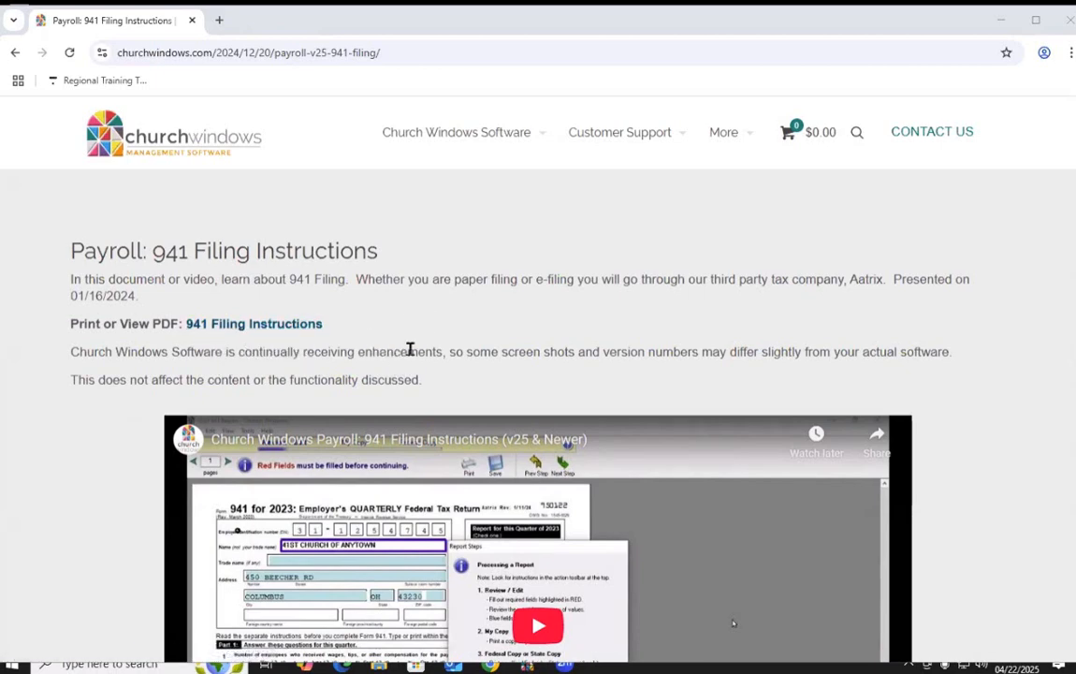
scroll(412, 348, down, 2)
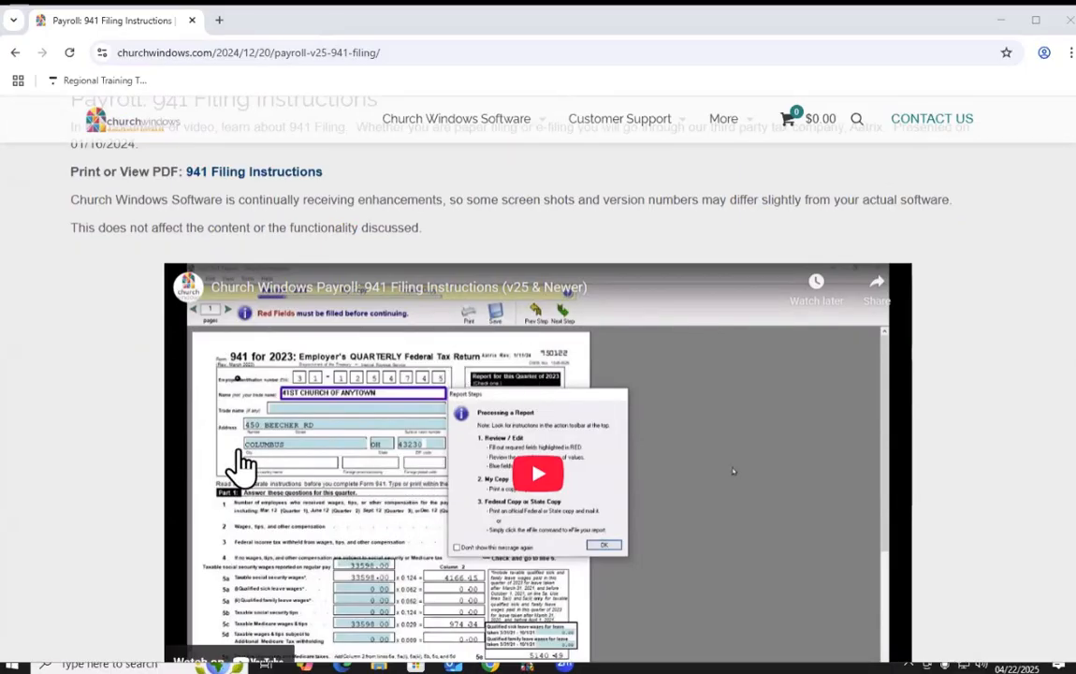
scroll(447, 347, up, 1)
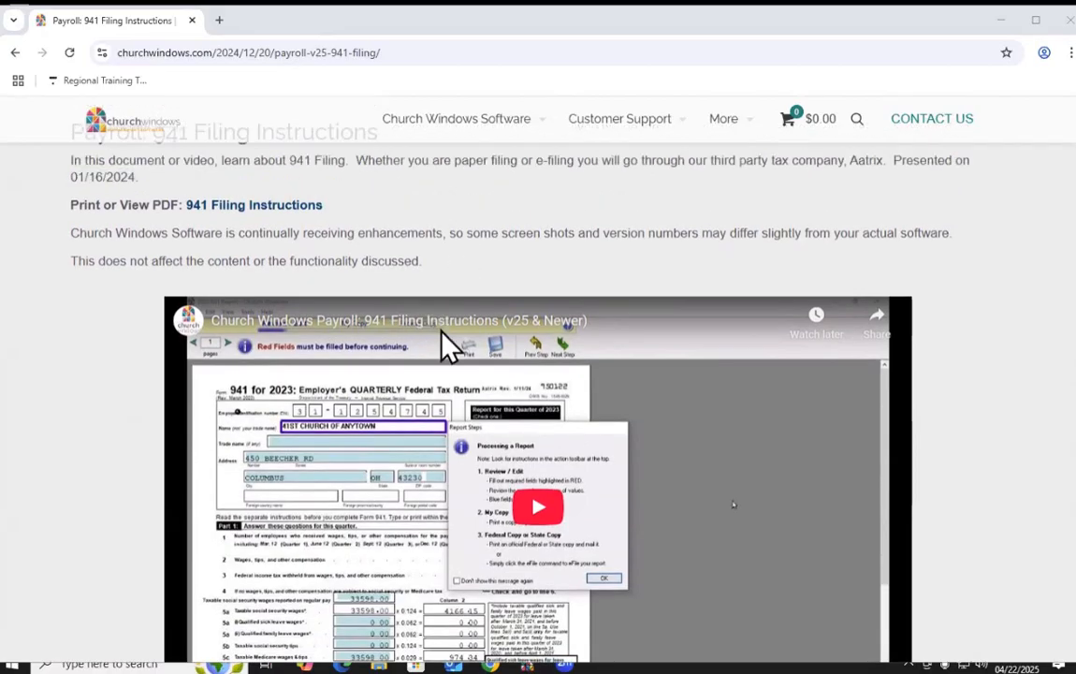
scroll(468, 352, up, 2)
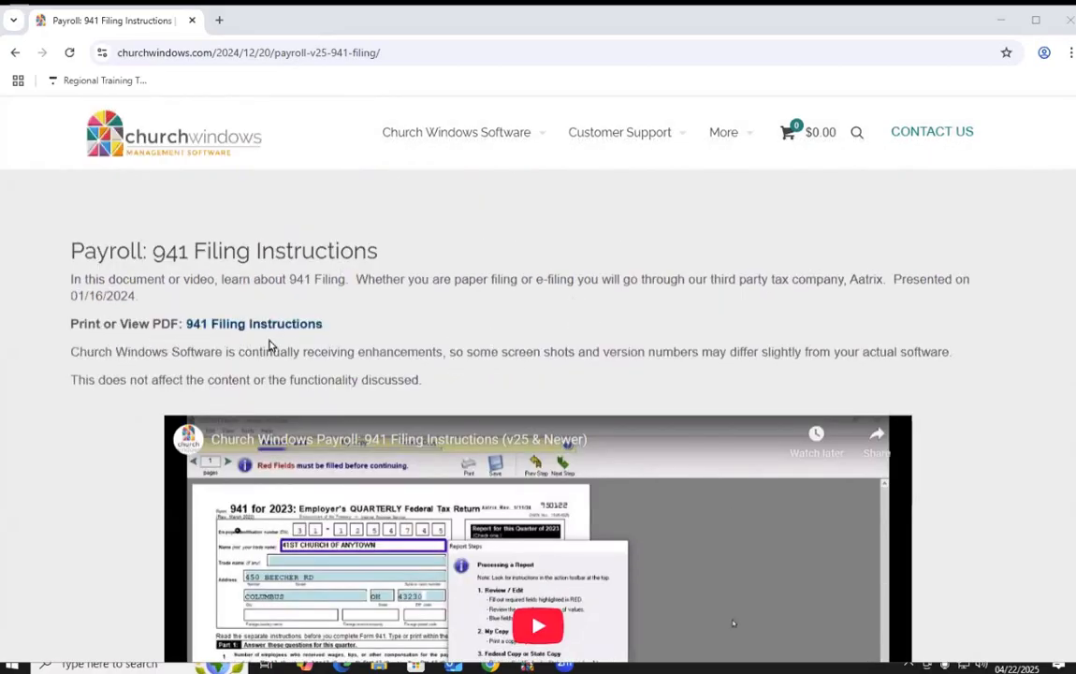
Minimize Chrome and launch Payroll from the Church Windows main screen
click(1002, 21)
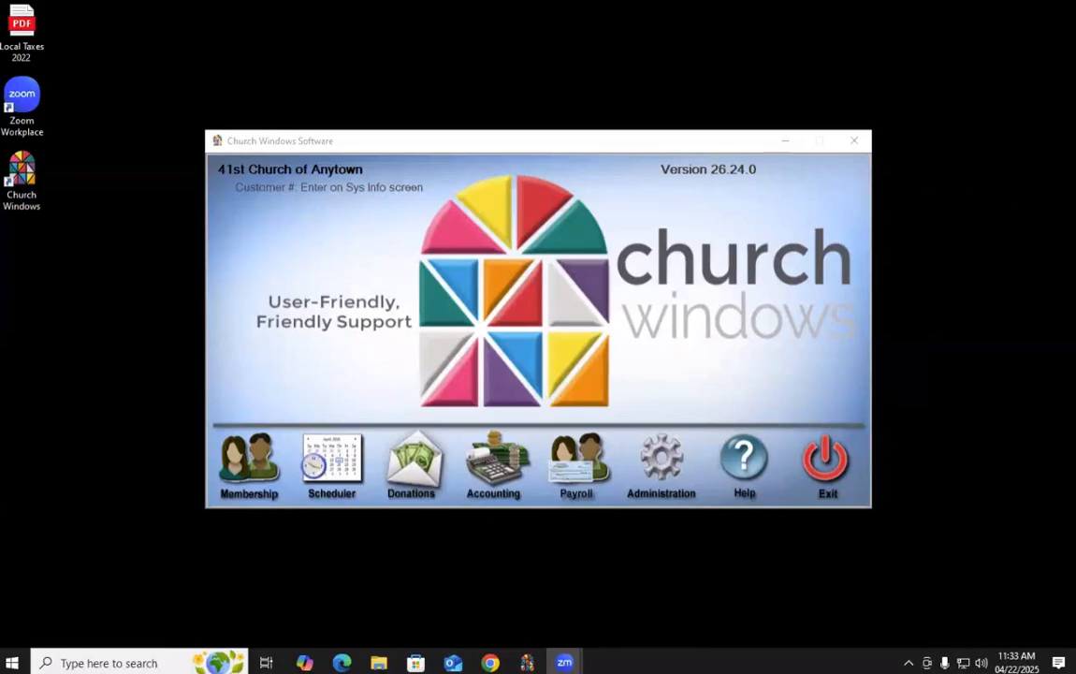
mouse_move(620, 170)
mouse_down()
mouse_move(769, 117)
mouse_move(812, 197)
mouse_move(668, 202)
mouse_move(639, 148)
mouse_move(833, 119)
mouse_up()
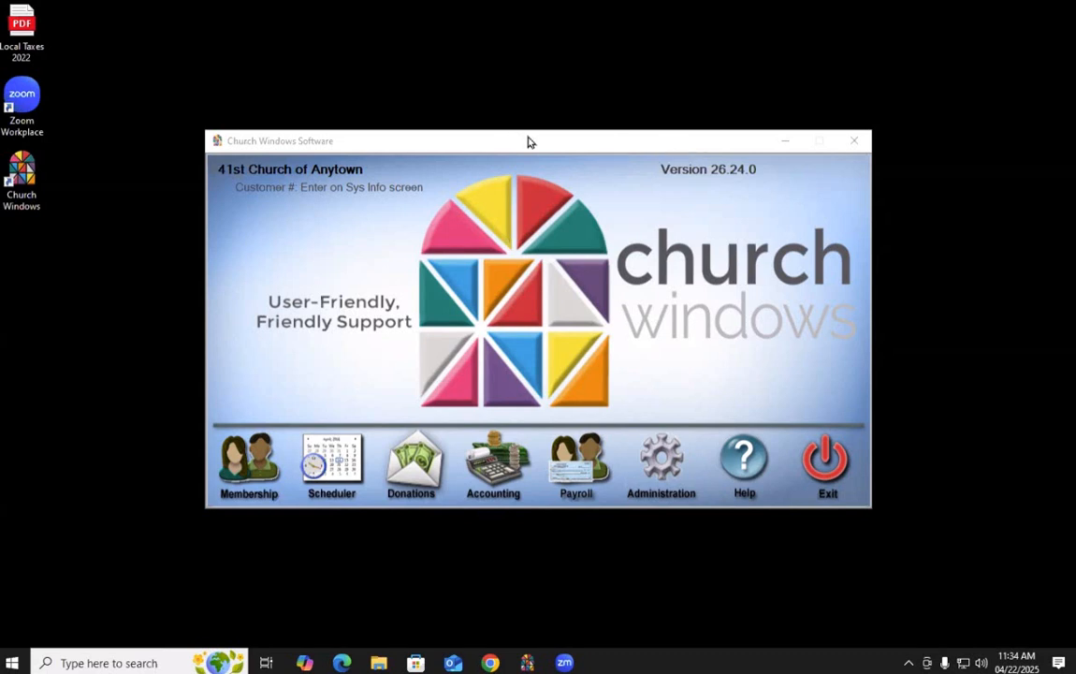
click(565, 484)
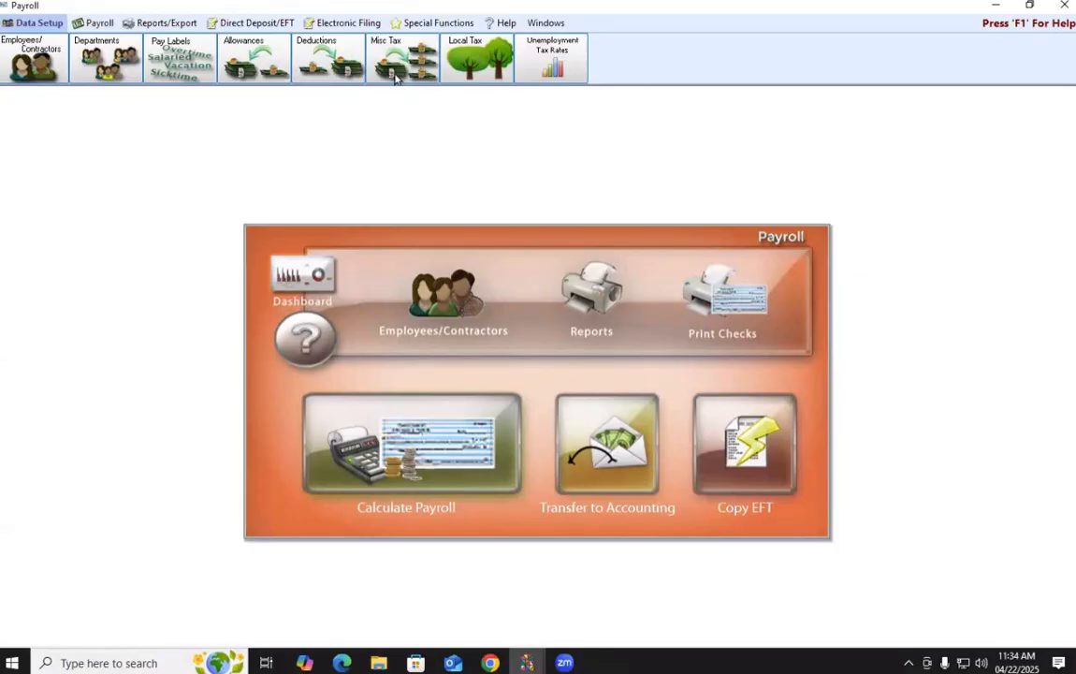
Go to Reports/Export > Tax Reports > Tax Forms in Payroll
click(169, 25)
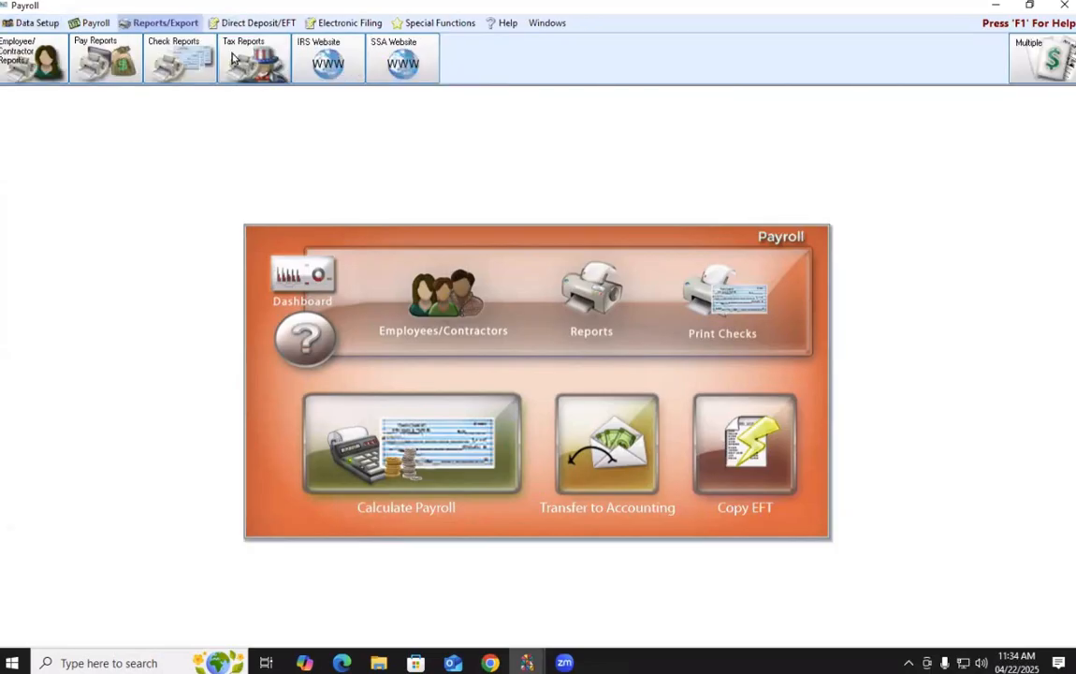
click(253, 65)
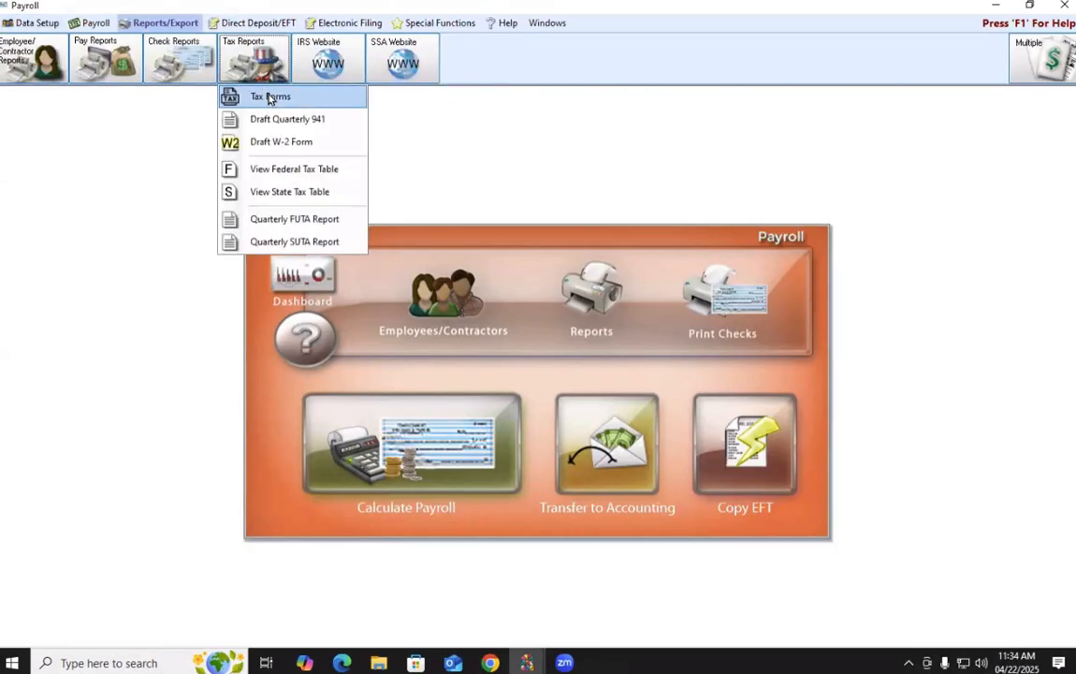
click(271, 97)
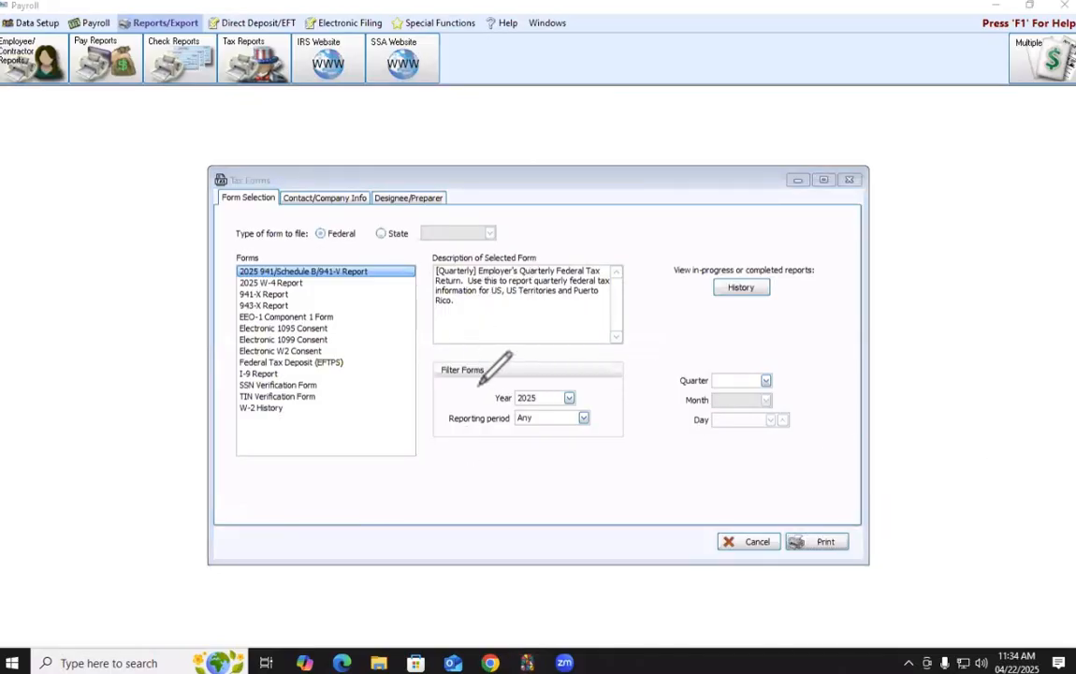
Keep the 2025 941/Schedule B/941-V Report selected and set the quarter to 1
mouse_move(474, 380)
mouse_down()
mouse_move(544, 379)
mouse_move(599, 408)
mouse_move(516, 423)
mouse_move(458, 402)
mouse_move(475, 380)
mouse_up()
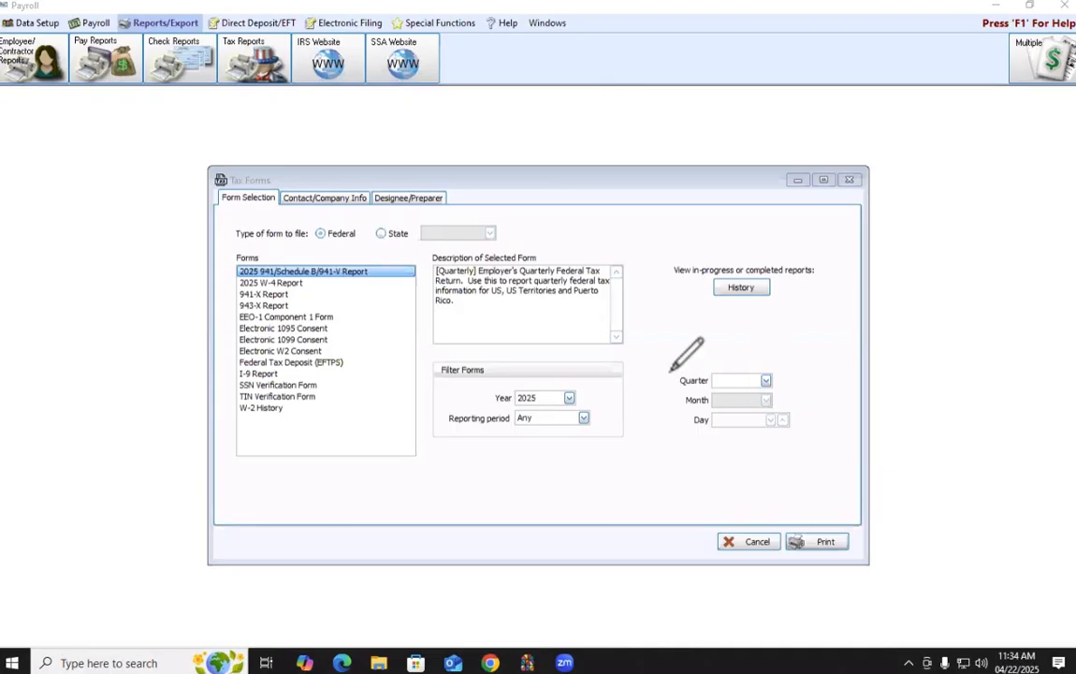
mouse_move(676, 350)
mouse_down()
mouse_move(813, 370)
mouse_move(777, 404)
mouse_move(680, 382)
mouse_move(713, 344)
mouse_up()
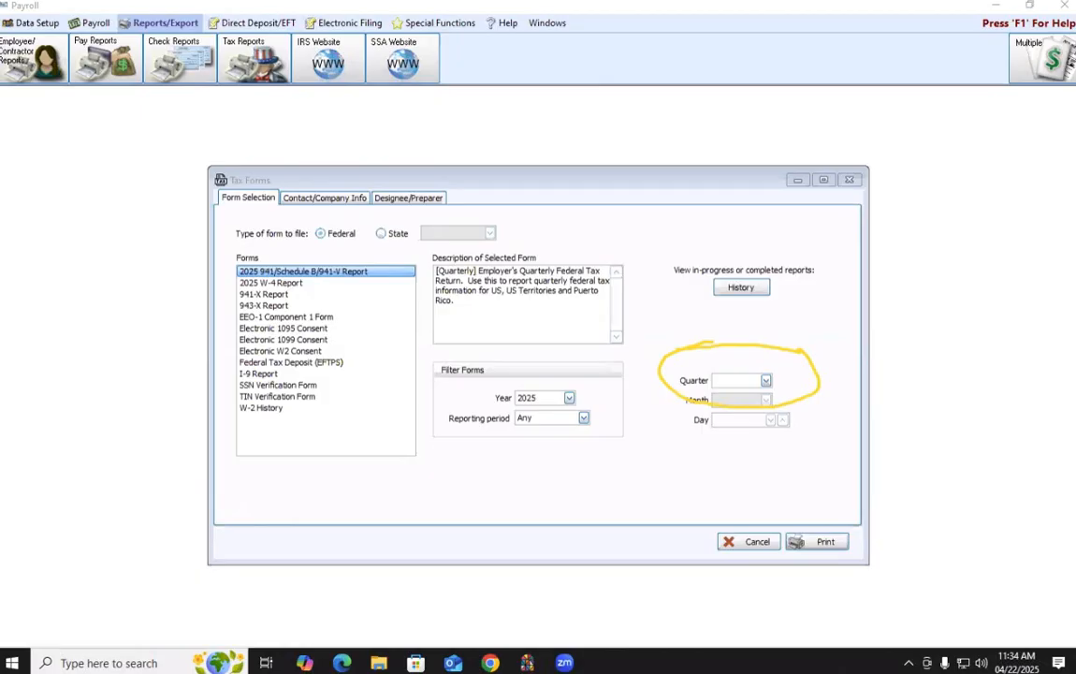
click(766, 380)
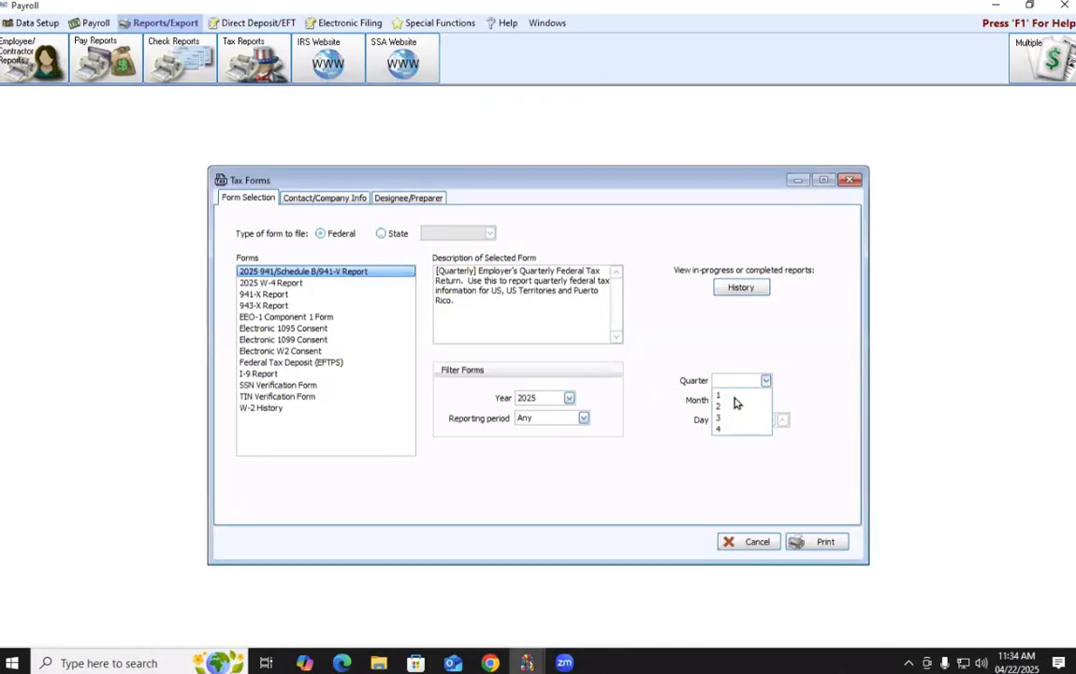
click(805, 362)
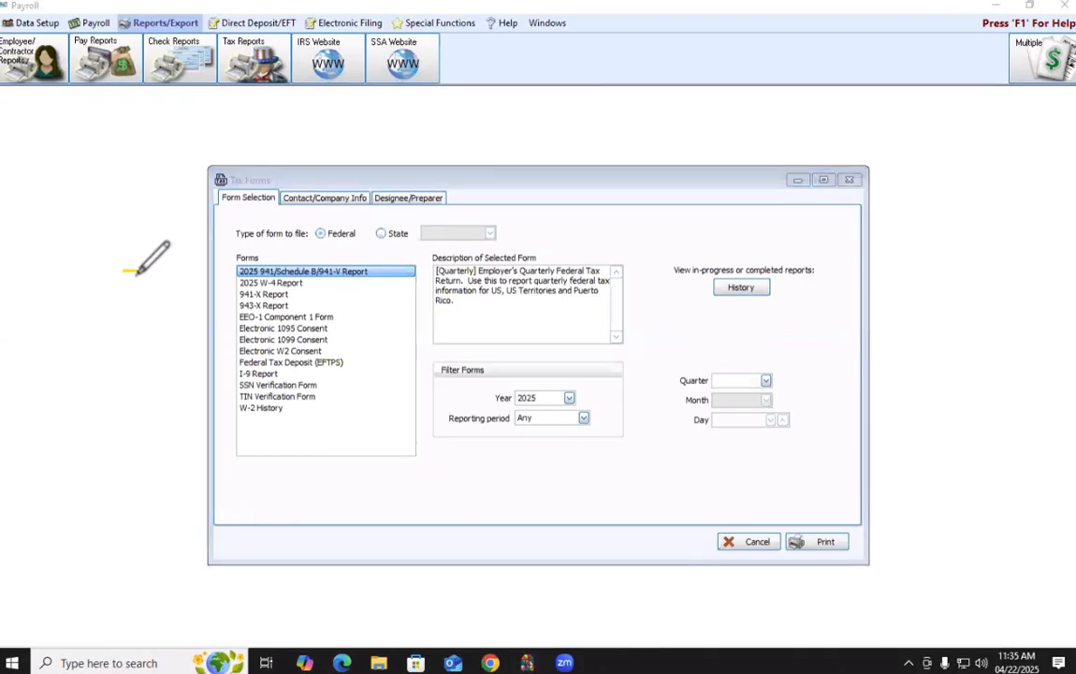
drag(122, 272, 230, 276)
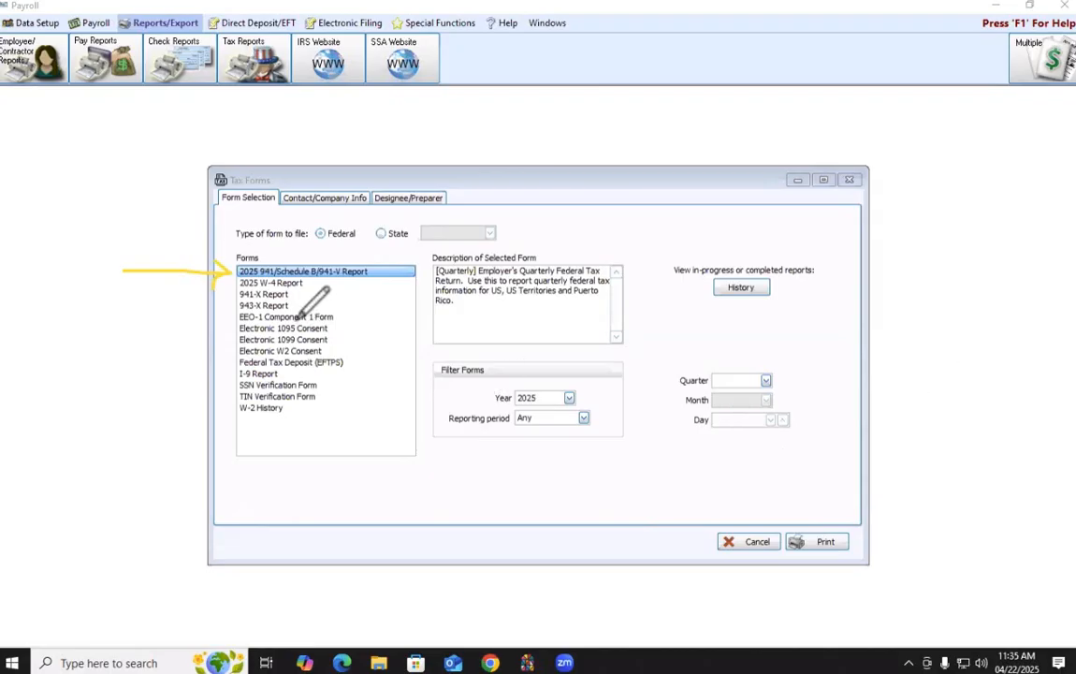
mouse_move(220, 256)
mouse_down()
mouse_move(281, 249)
mouse_move(384, 266)
mouse_move(211, 241)
mouse_move(438, 286)
mouse_up()
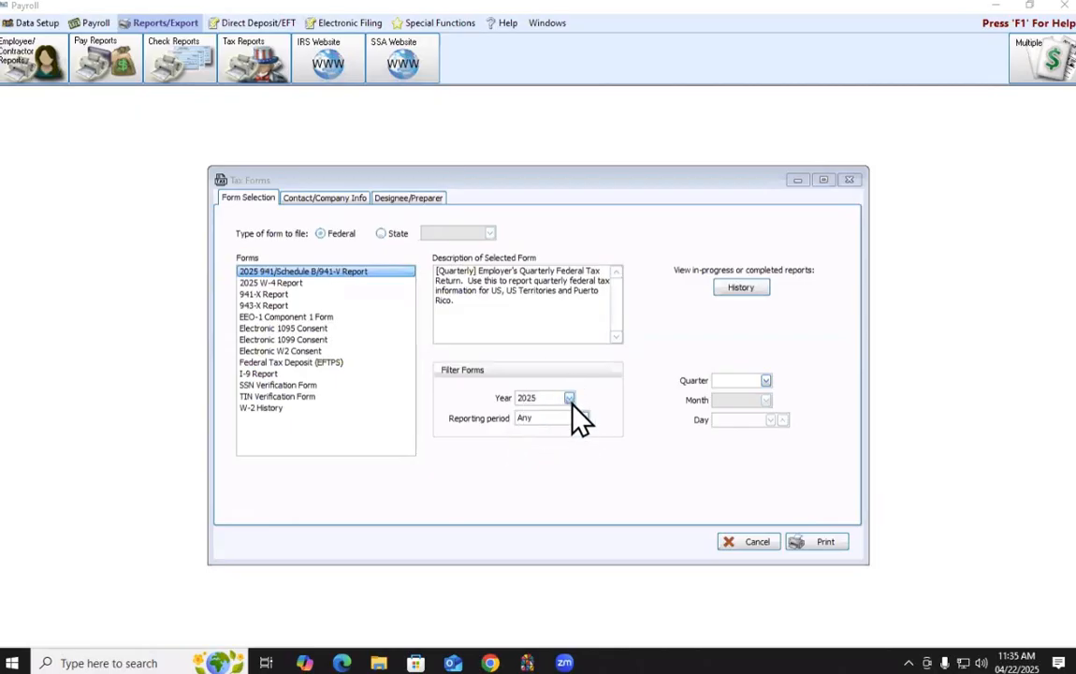
click(760, 381)
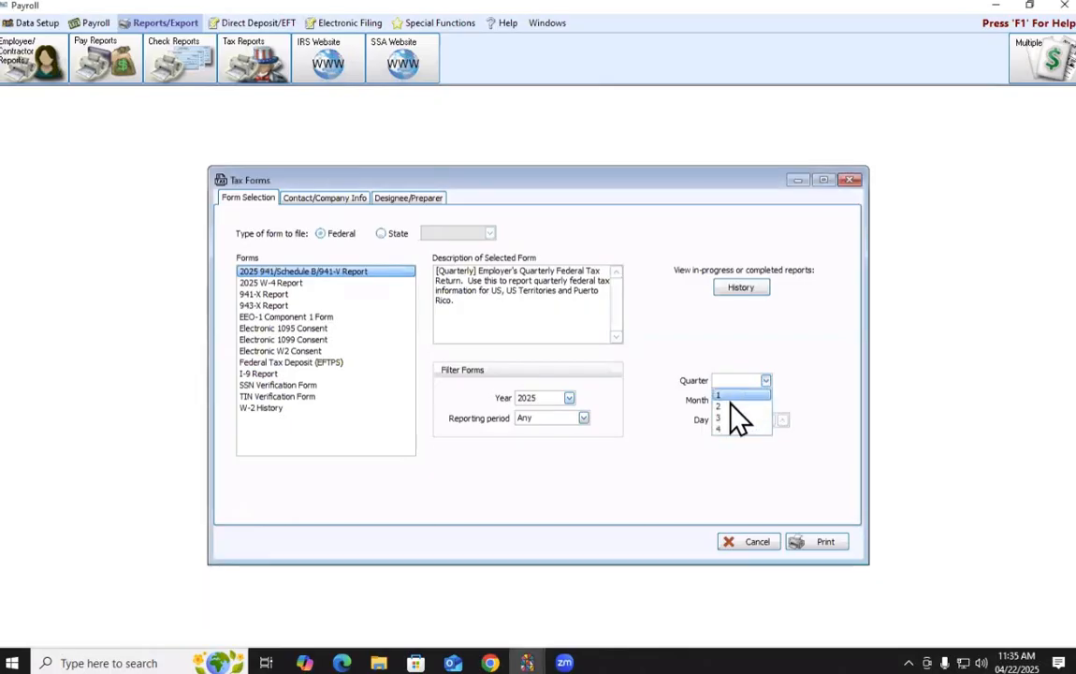
click(731, 397)
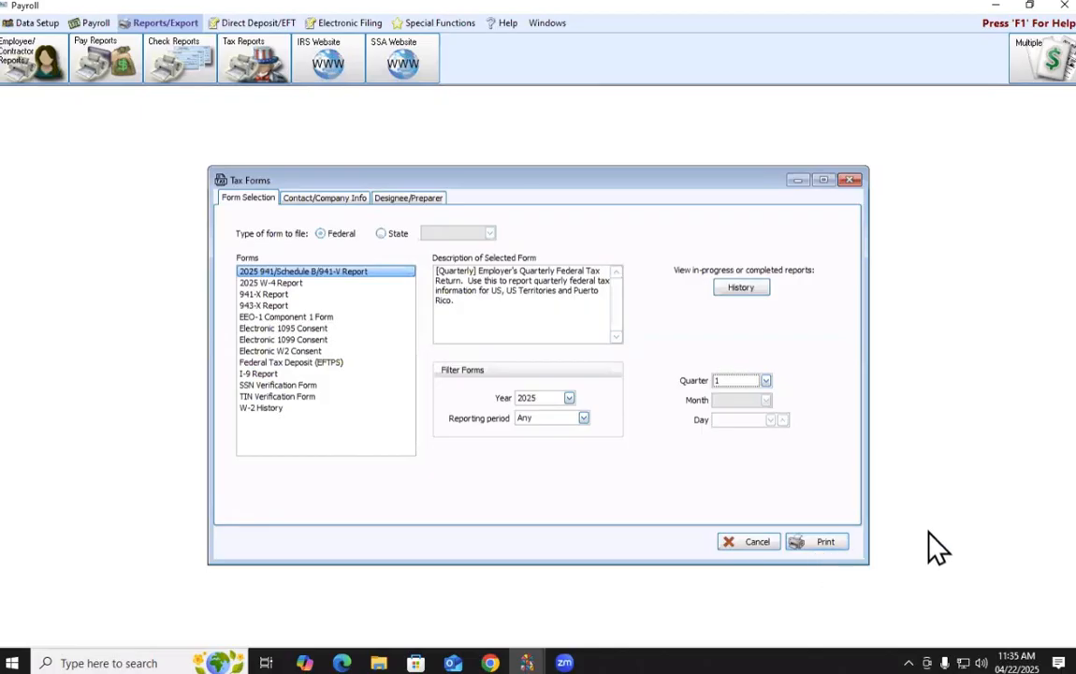
click(583, 418)
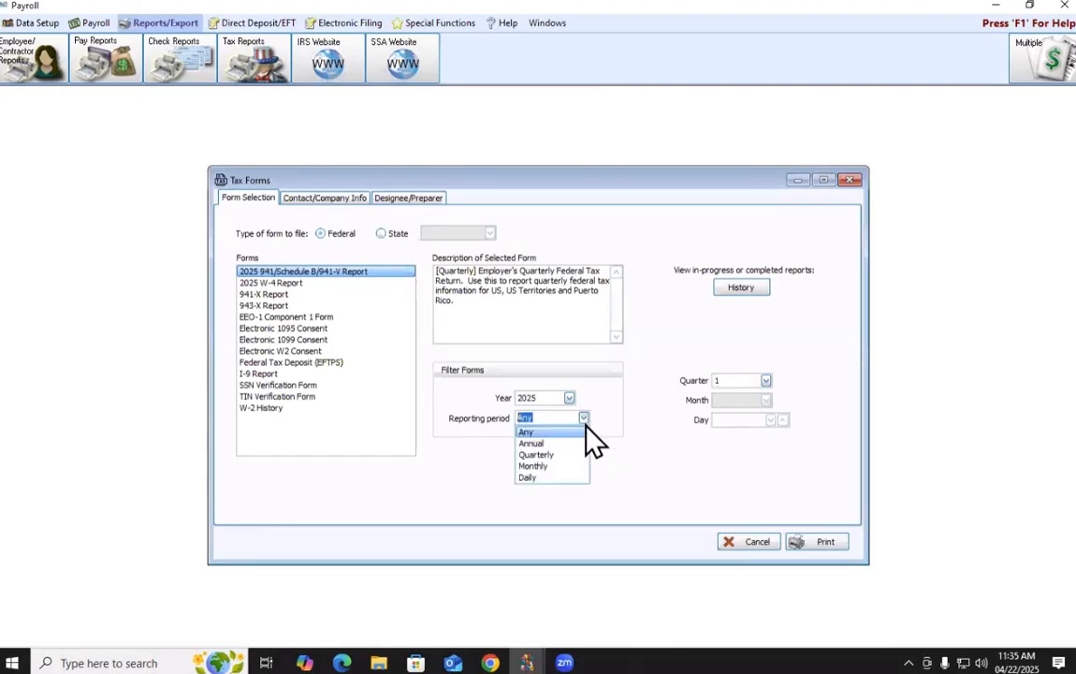
click(545, 457)
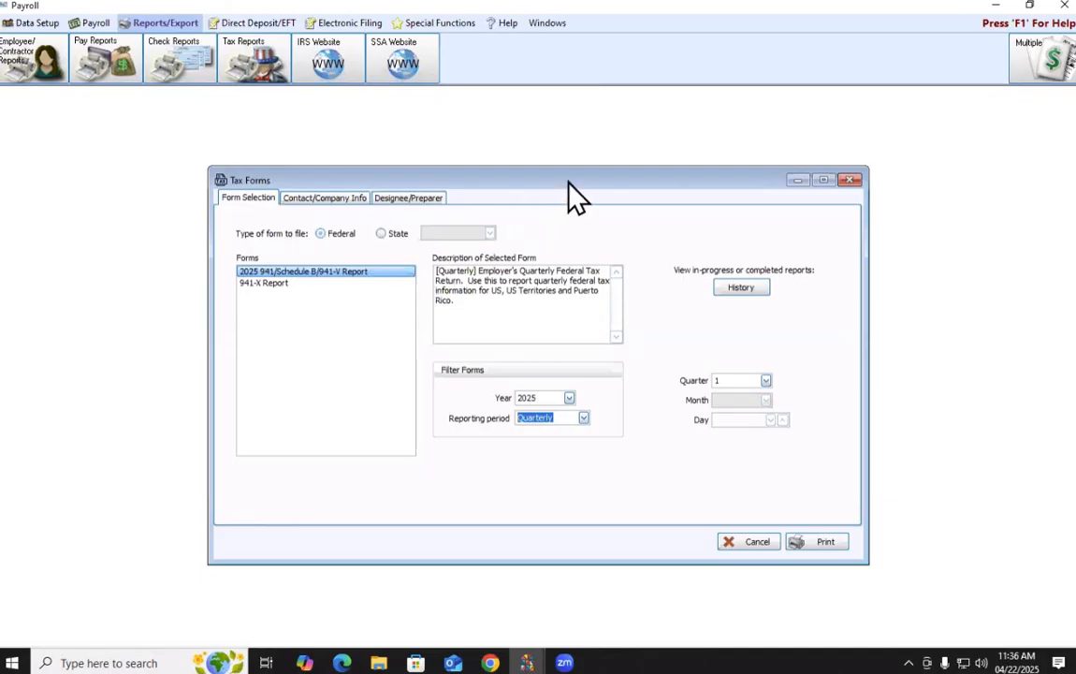
click(583, 418)
click(530, 430)
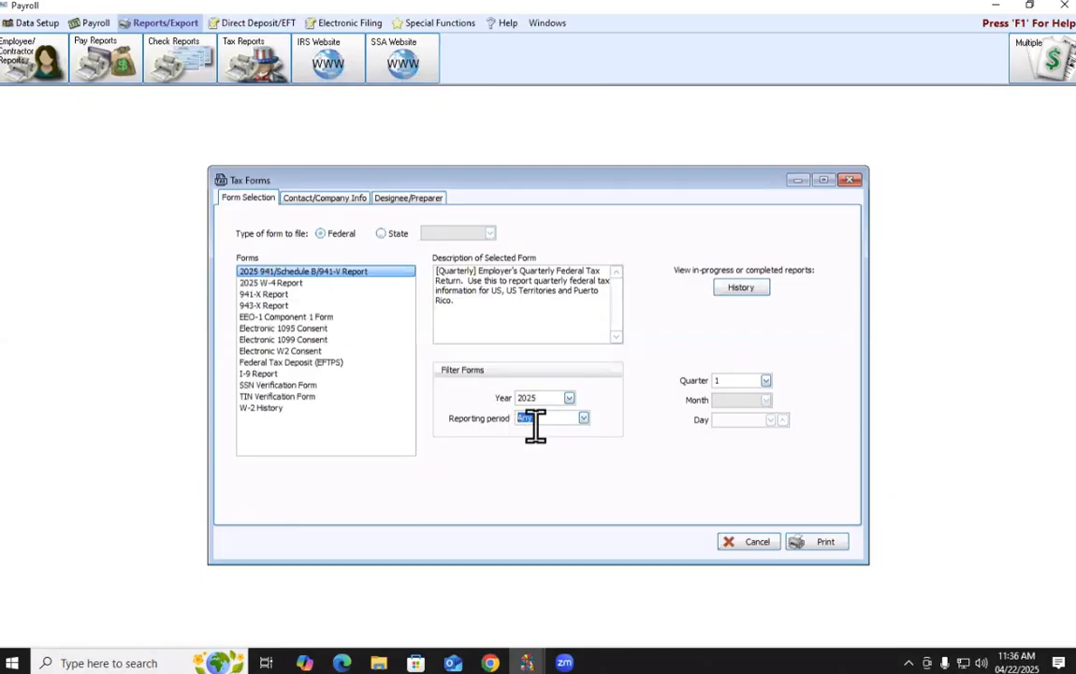
click(583, 421)
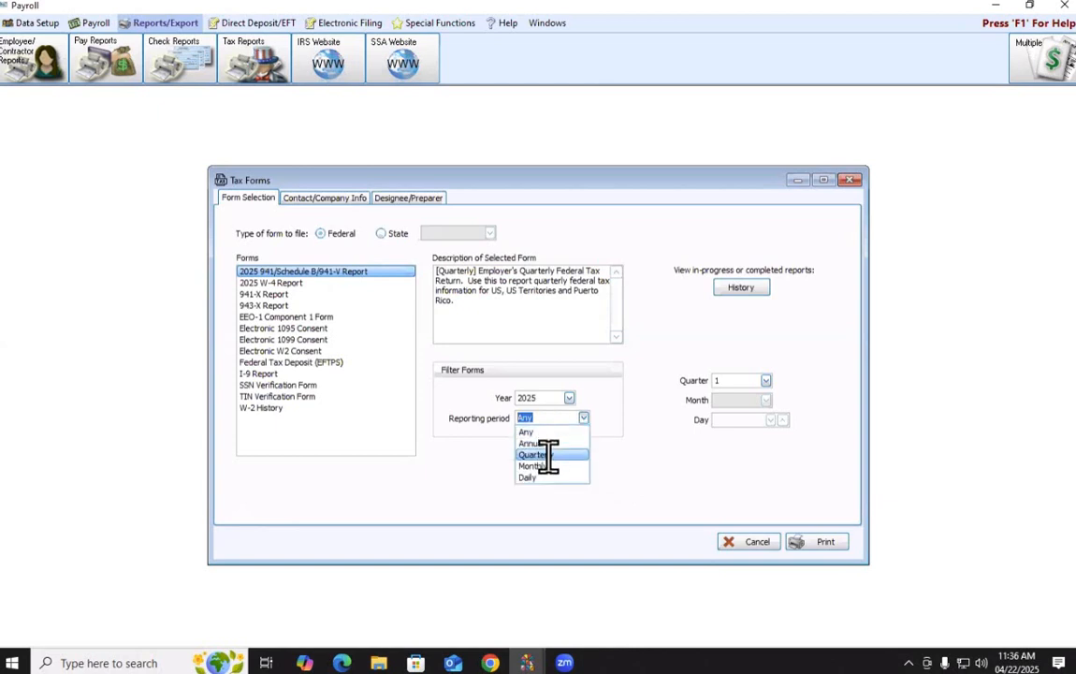
click(548, 457)
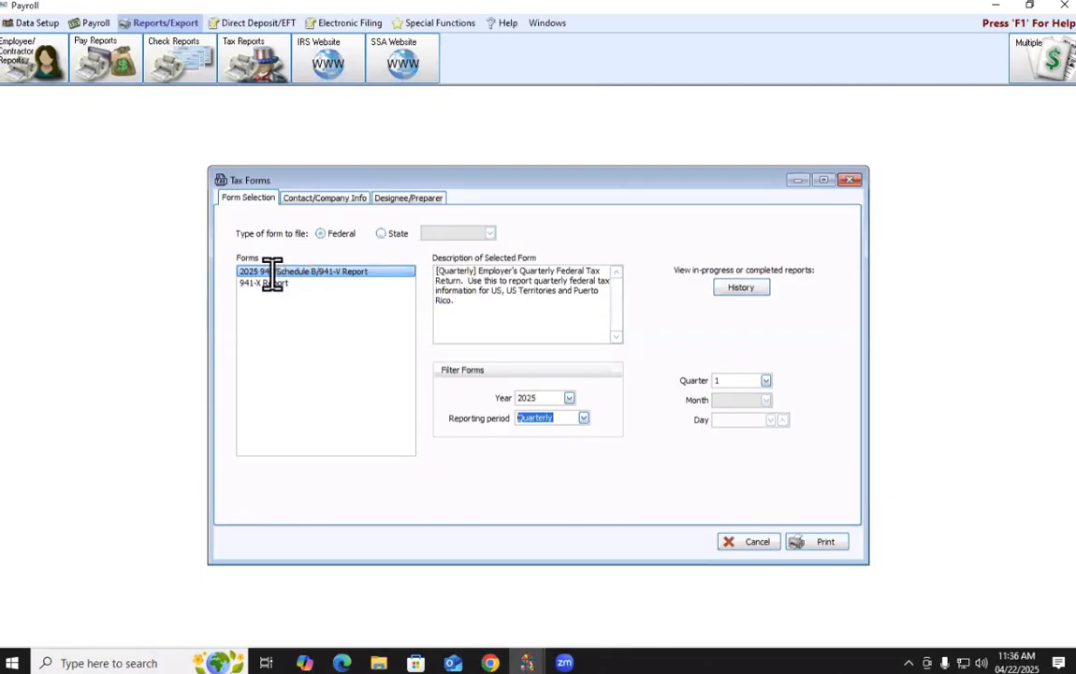
click(584, 423)
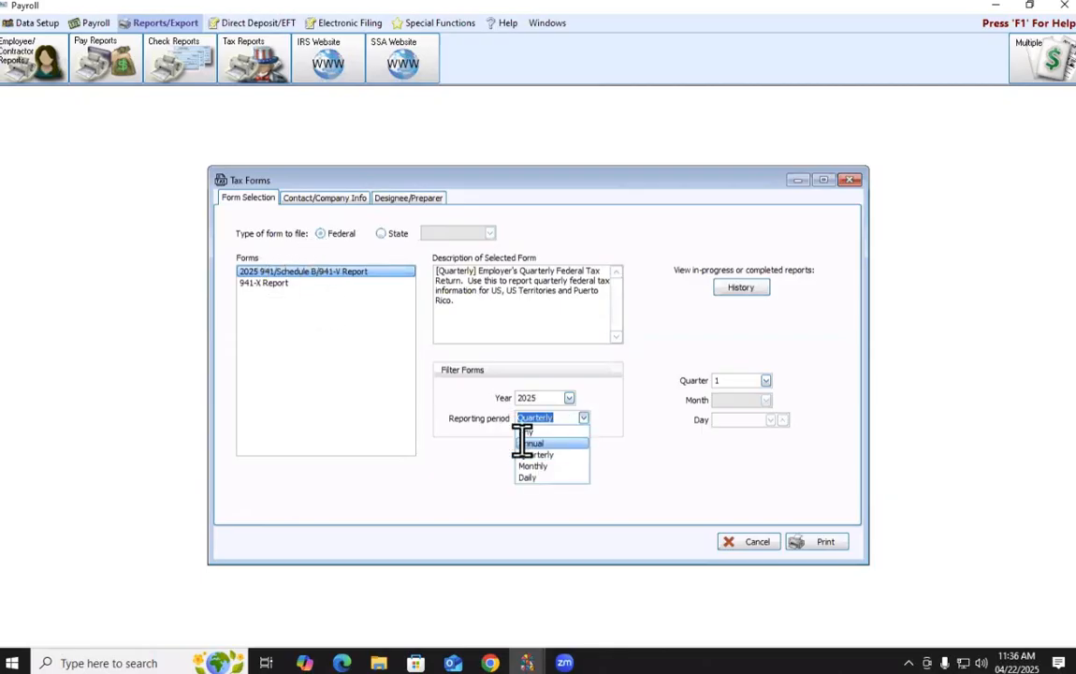
click(561, 432)
click(285, 274)
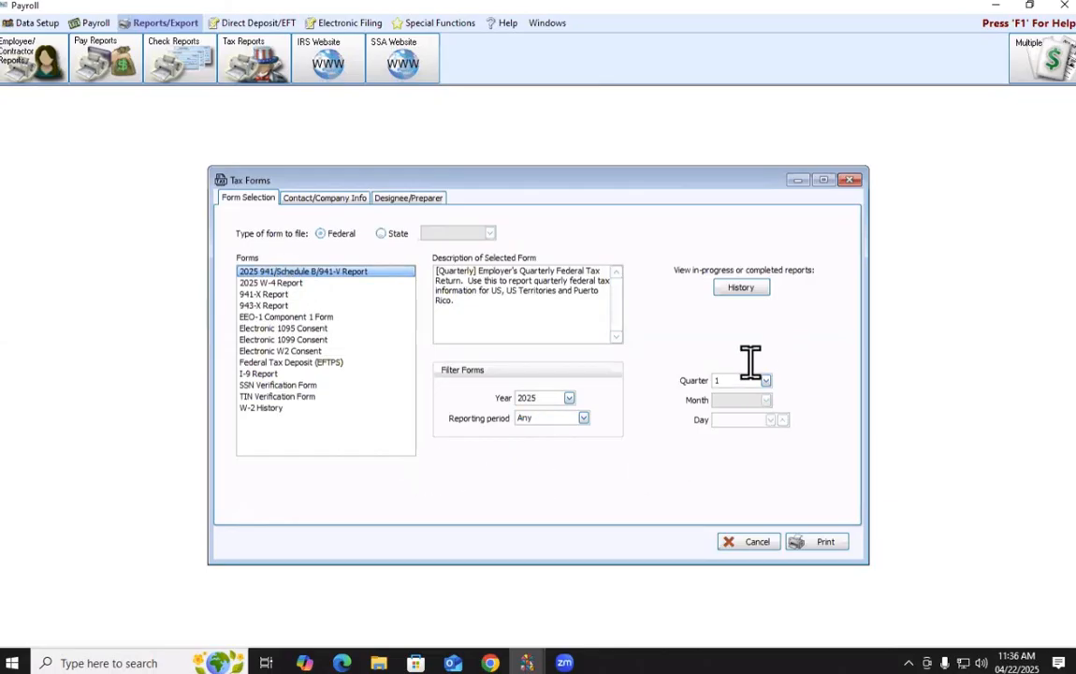
click(820, 543)
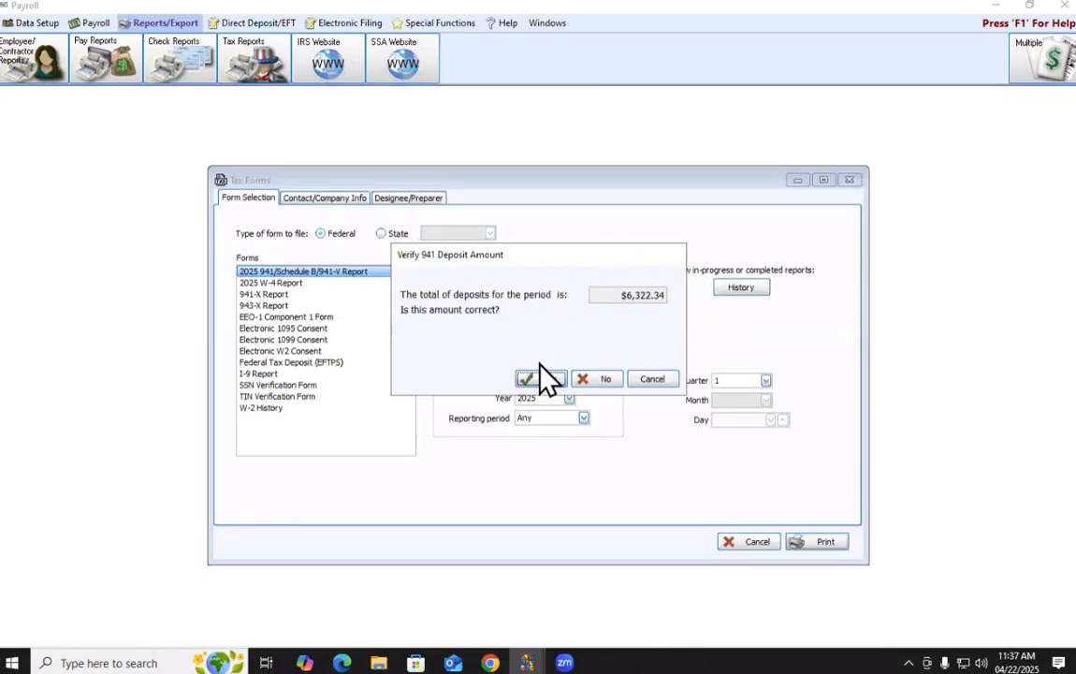
click(604, 379)
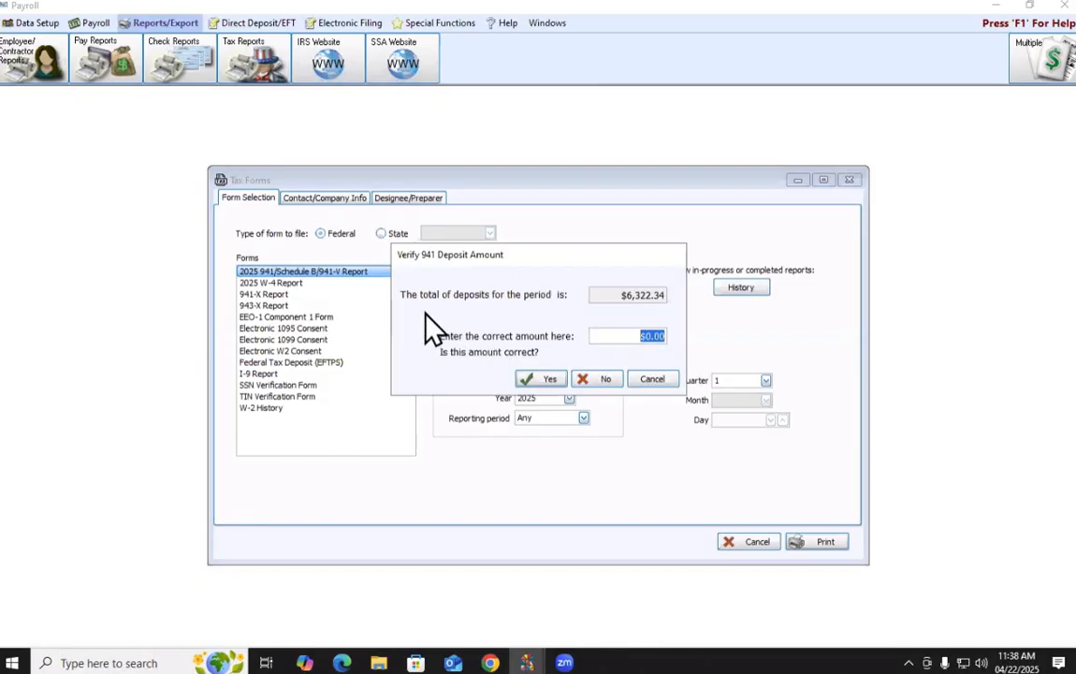
click(644, 383)
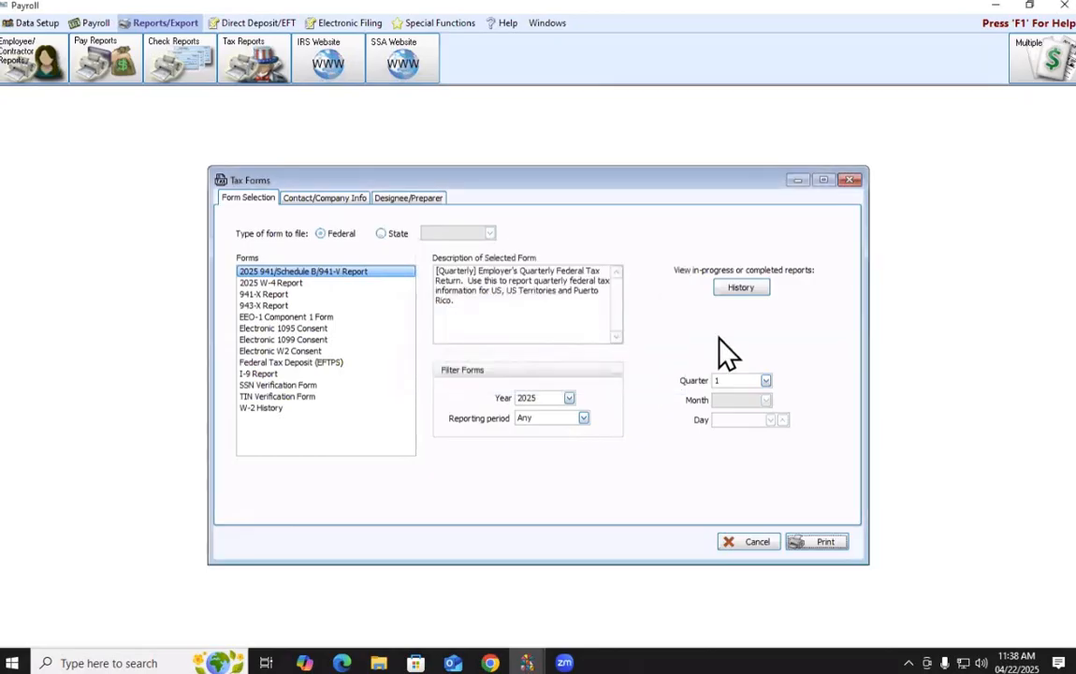
click(812, 541)
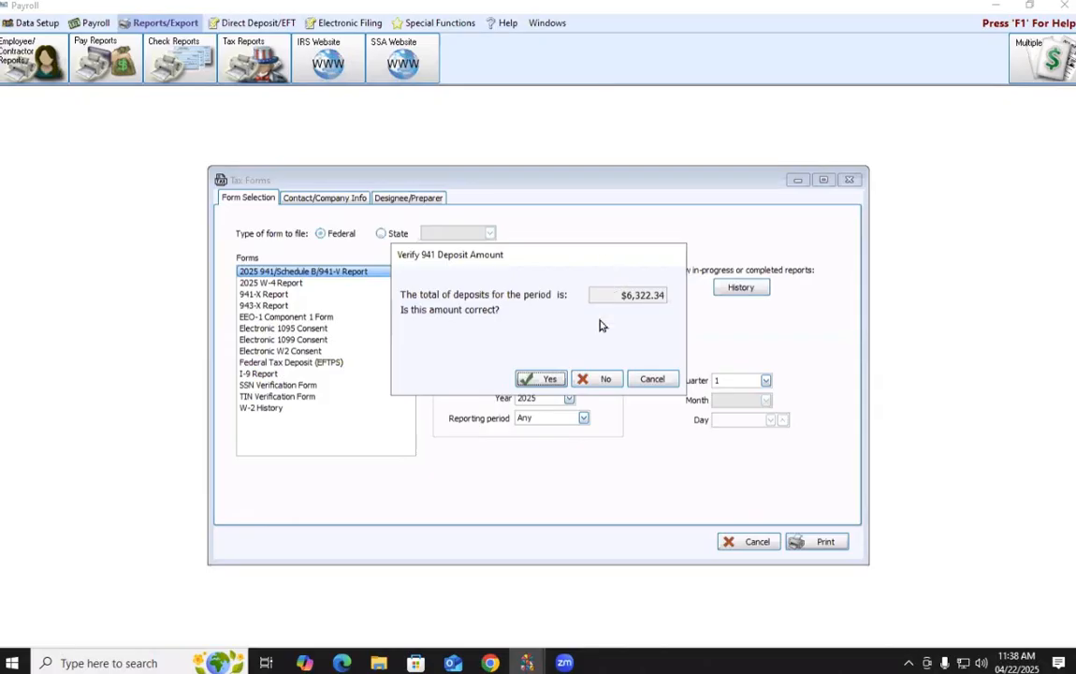
click(600, 382)
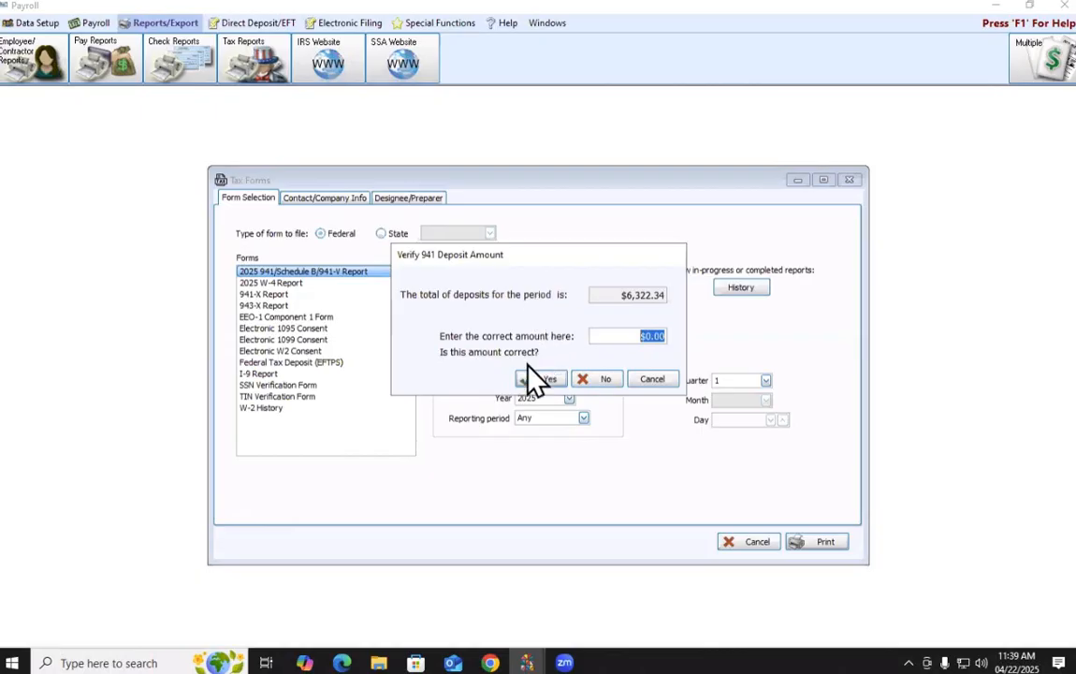
click(660, 383)
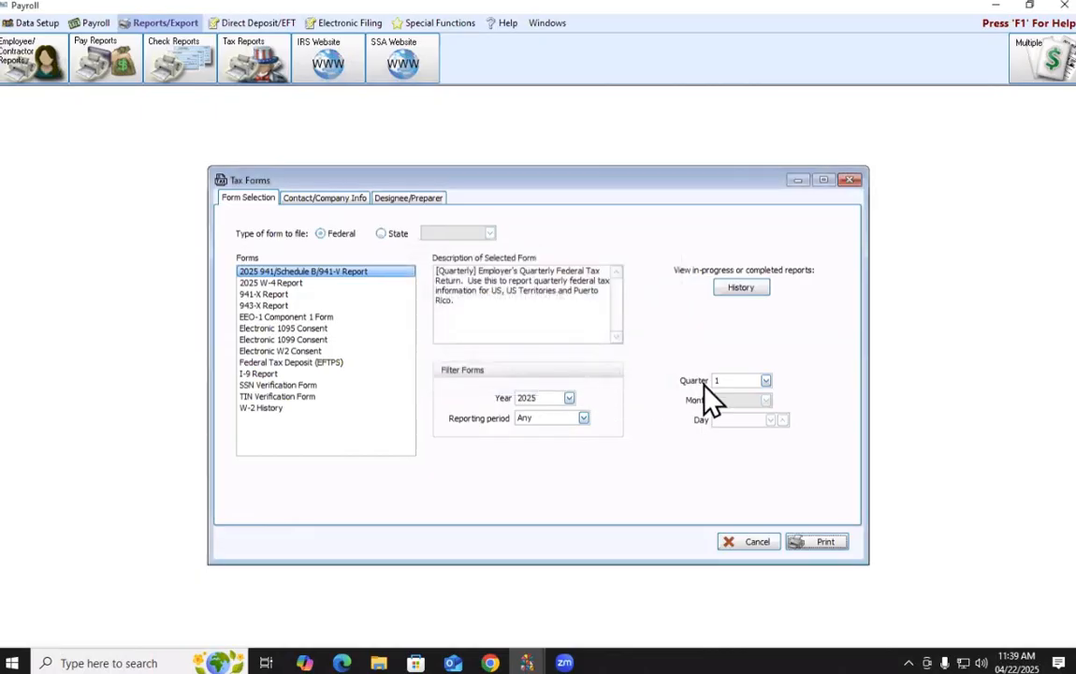
click(820, 548)
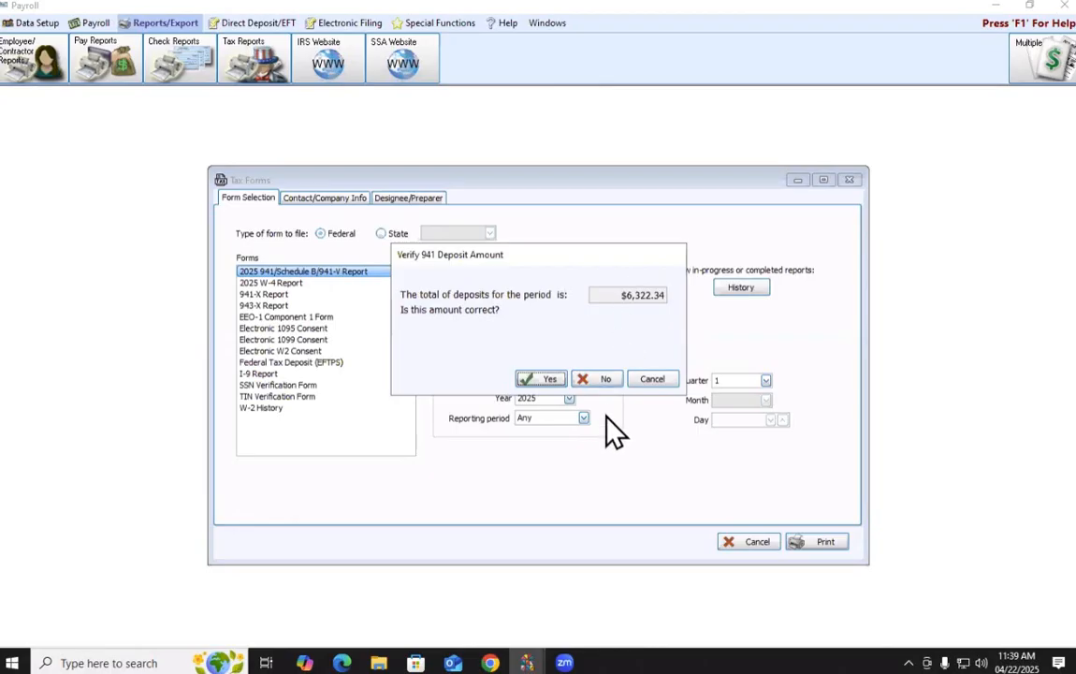
click(618, 377)
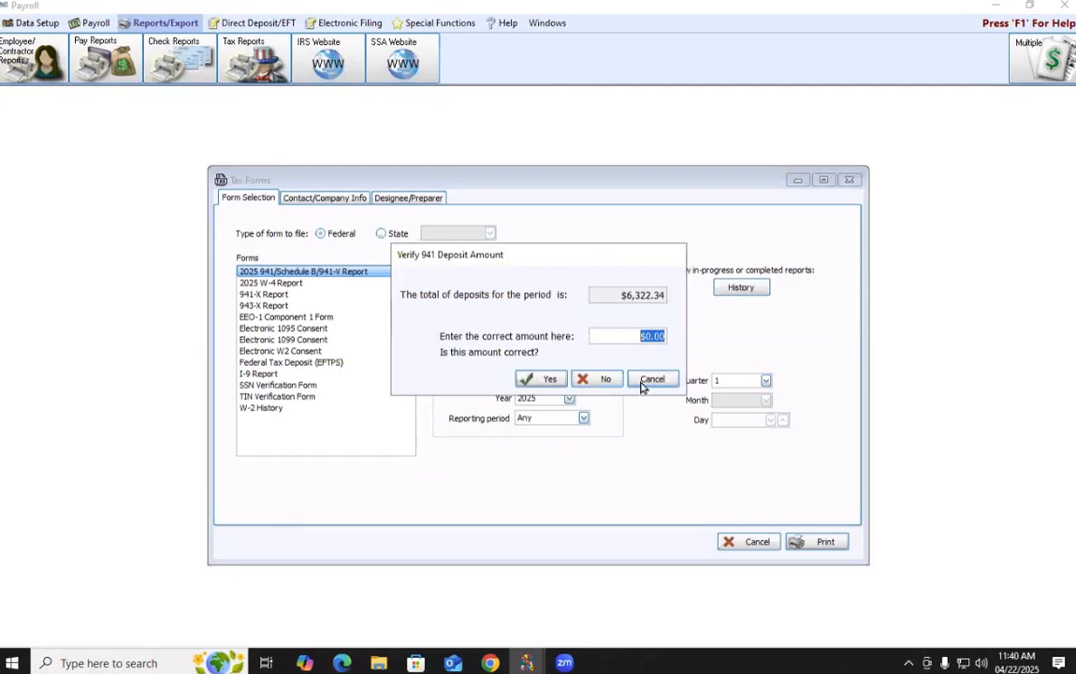
click(603, 381)
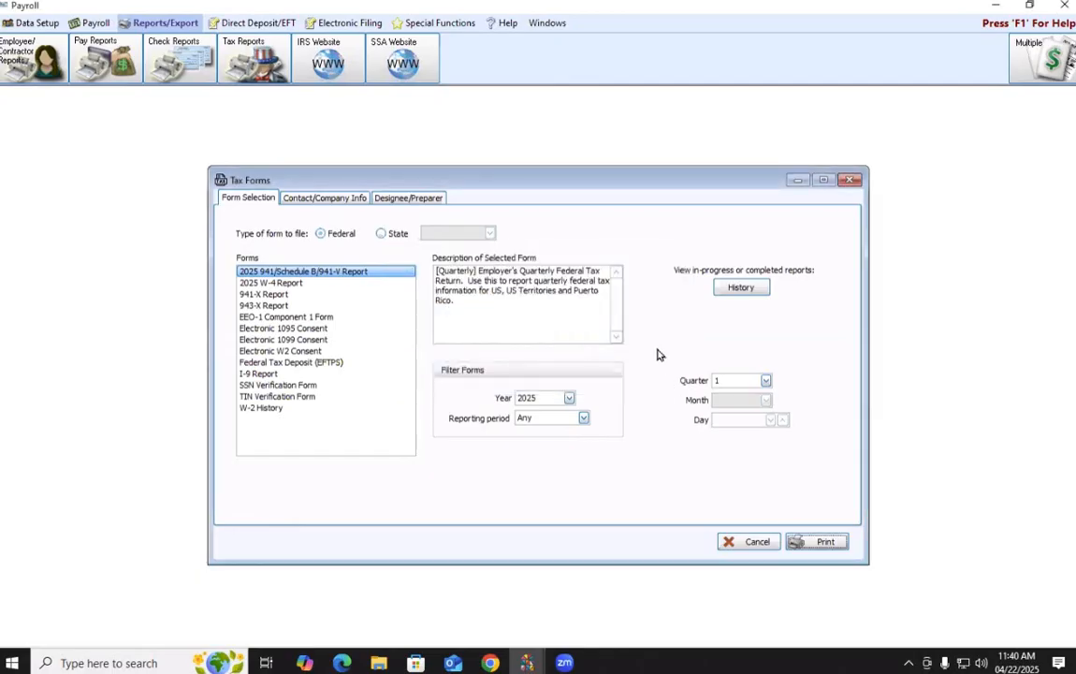
Print the 941 report from Tax Forms to bring up the deposit verification prompt
click(819, 541)
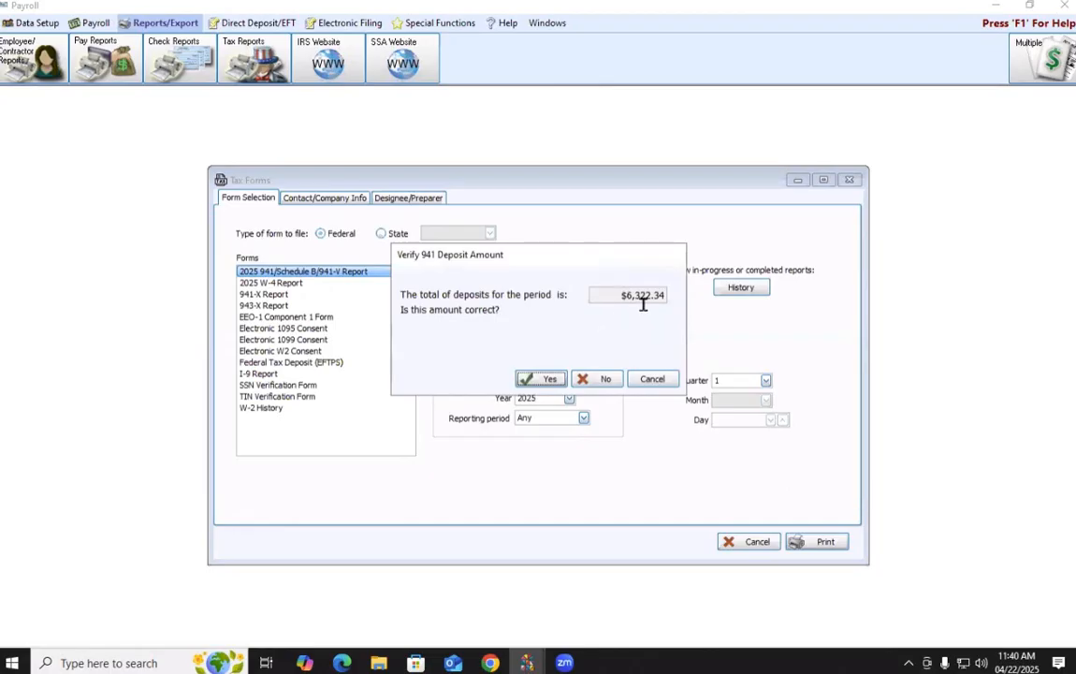
Confirm the $6,322.34 deposit total and accept the company FEIN in the setup wizard
click(531, 381)
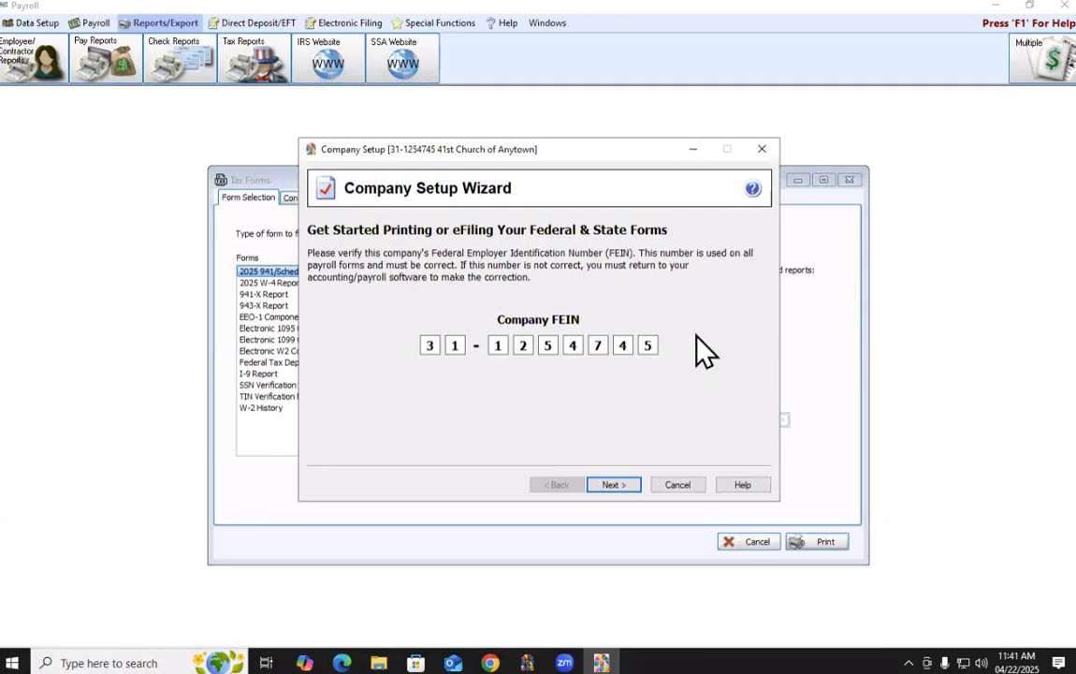
click(613, 487)
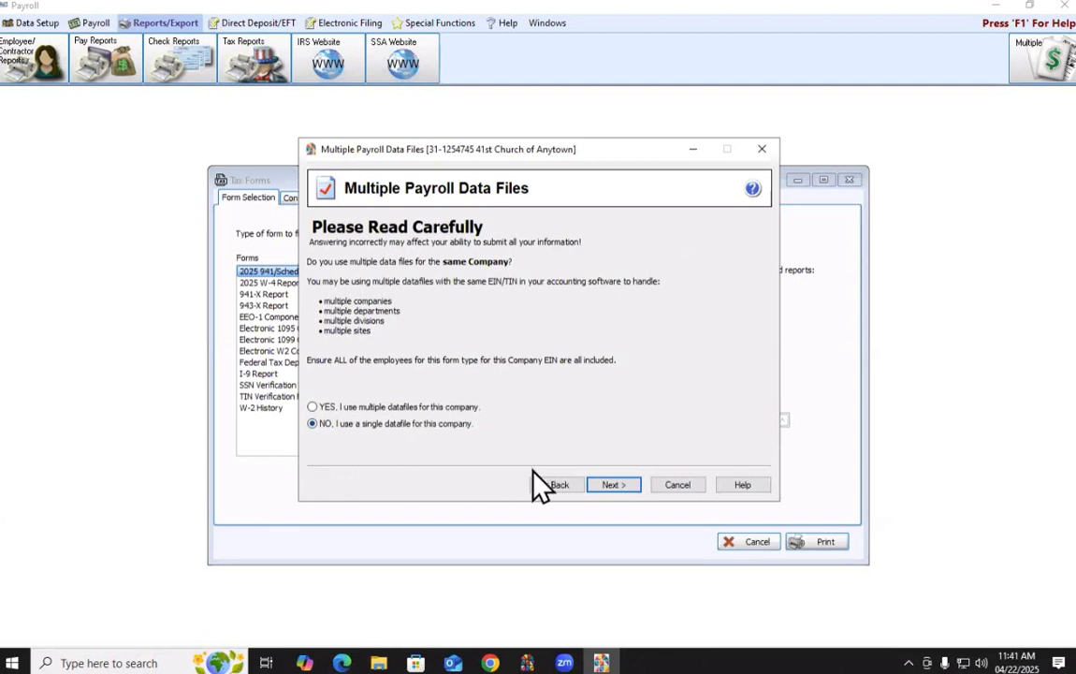
Continue with a single datafile, the current company information, and filing for own company
click(618, 493)
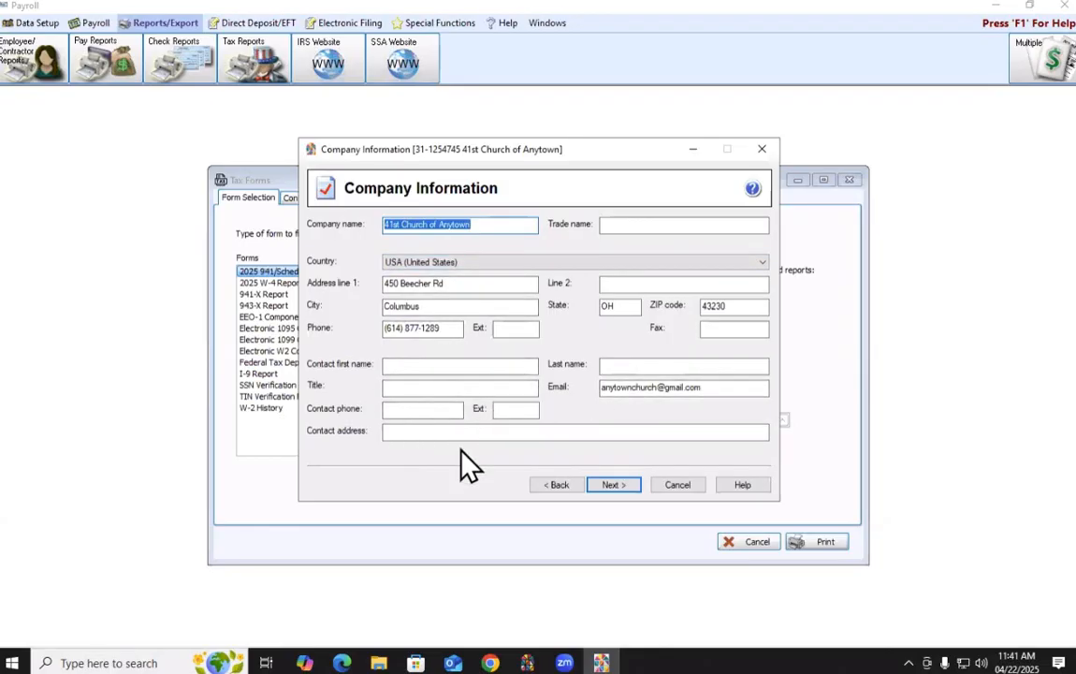
click(610, 486)
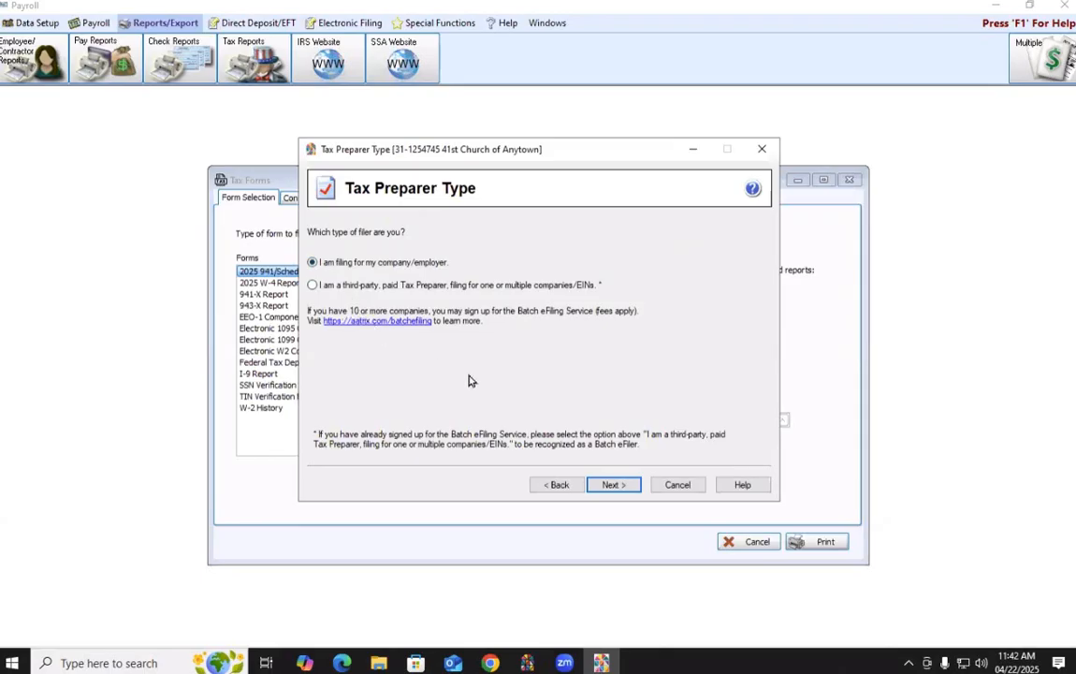
click(611, 486)
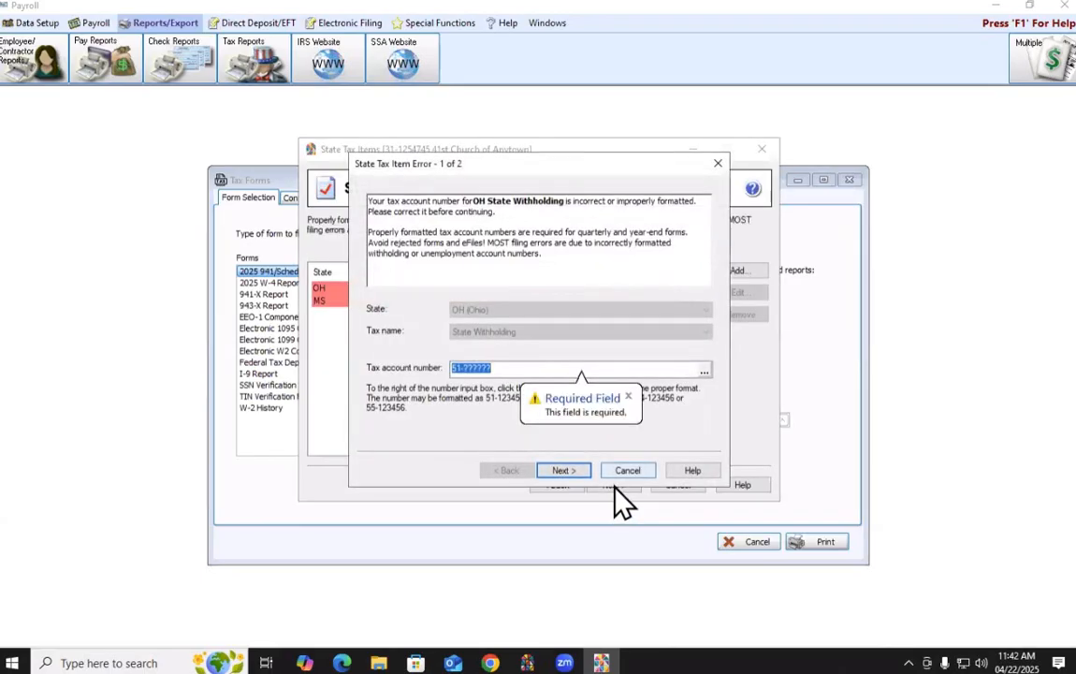
Complete the OH State Withholding tax account number after its 51- prefix and continue
click(509, 368)
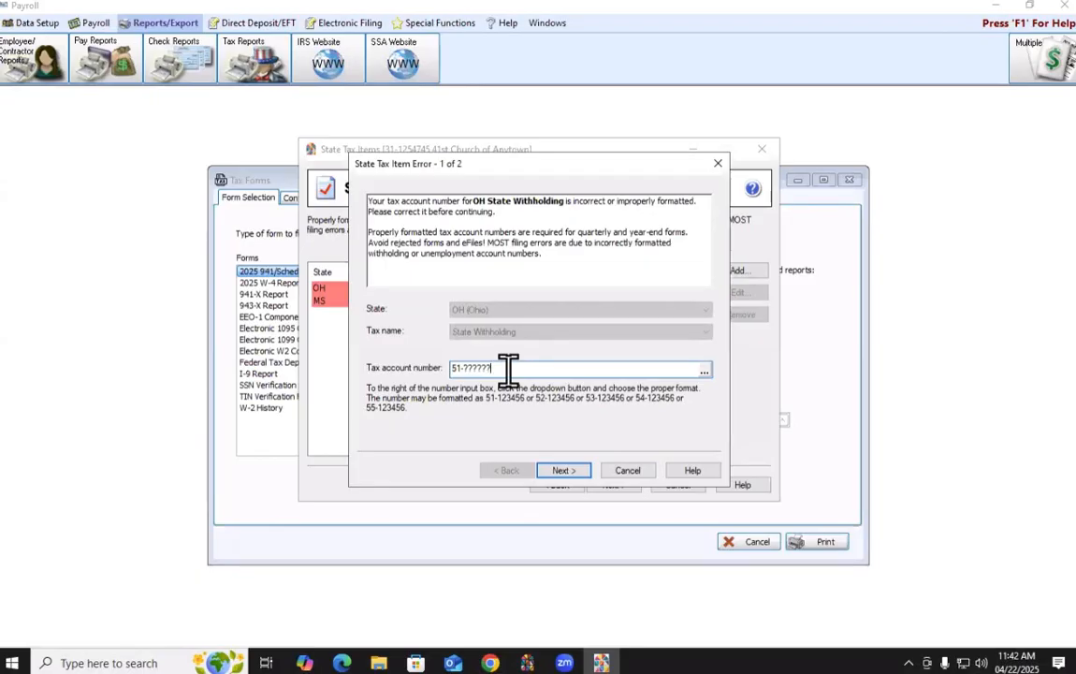
key(Left)
key(Left)
key(Left)
key(Left)
key(Left)
key(Left)
click(580, 478)
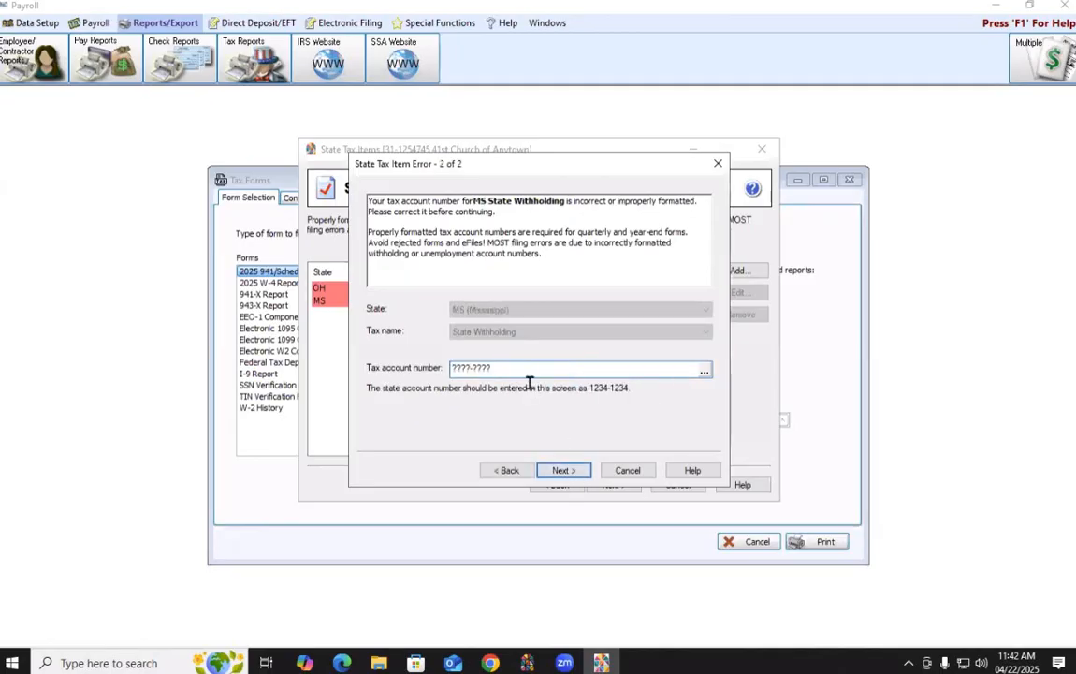
Enter the MS State Withholding tax account number and save it
click(563, 470)
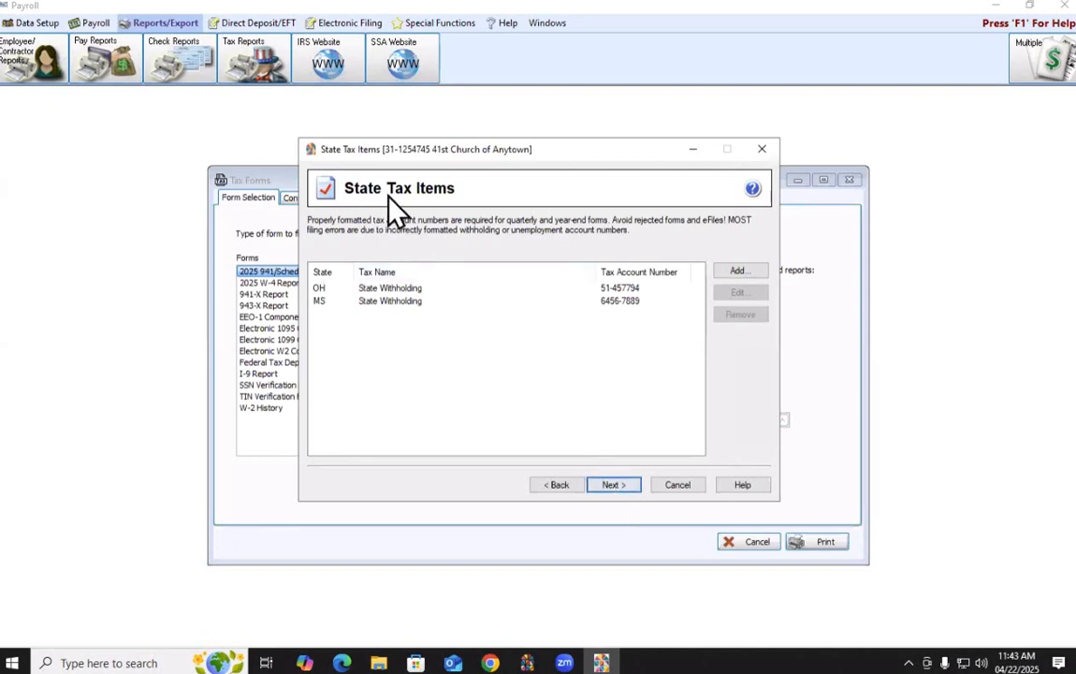
Accept the state tax items to reach the OH local taxes: Columbus City, Pickerington LSD, Cincinnati
click(611, 488)
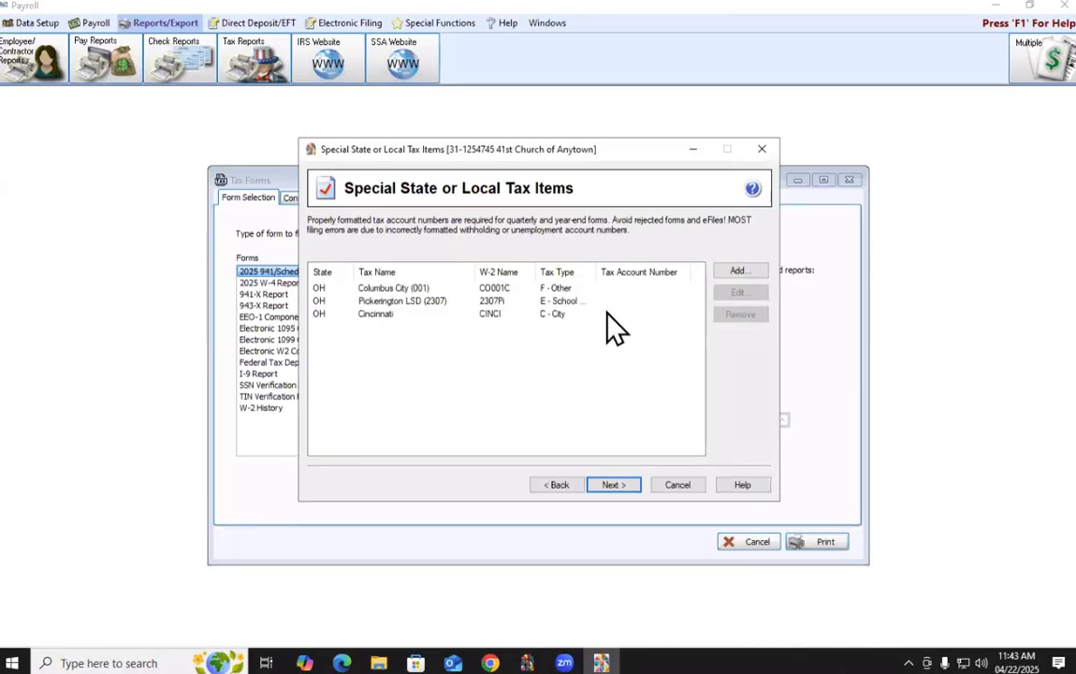
click(391, 301)
click(396, 303)
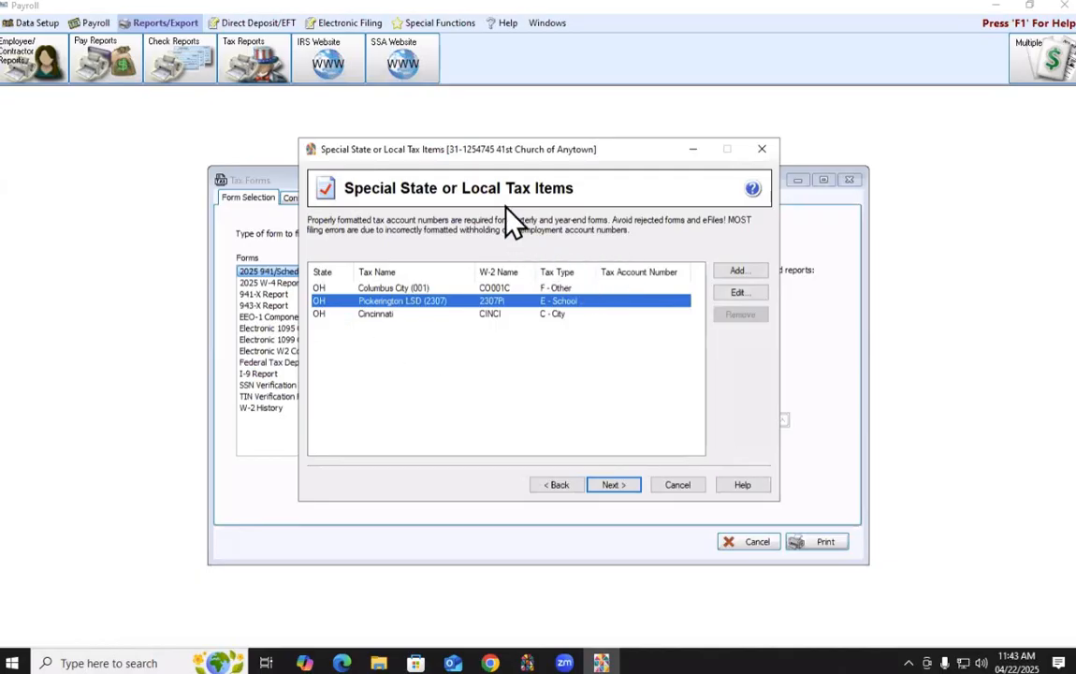
Finish the wizard to generate the 2025 Form 941 and dismiss the red fields warning
click(606, 493)
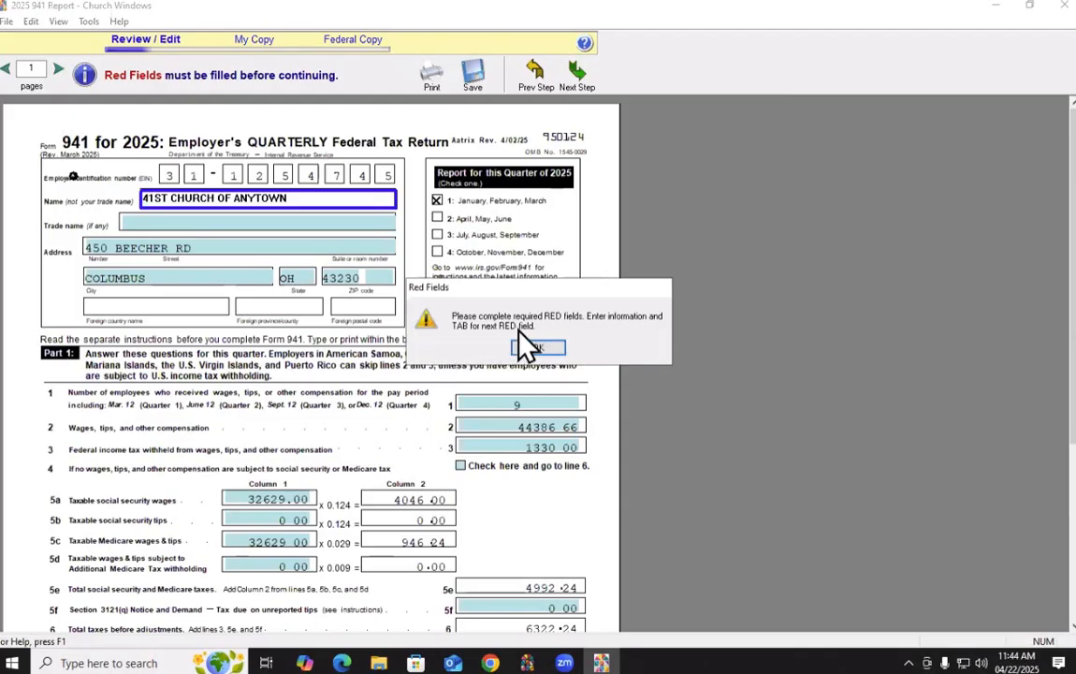
click(540, 349)
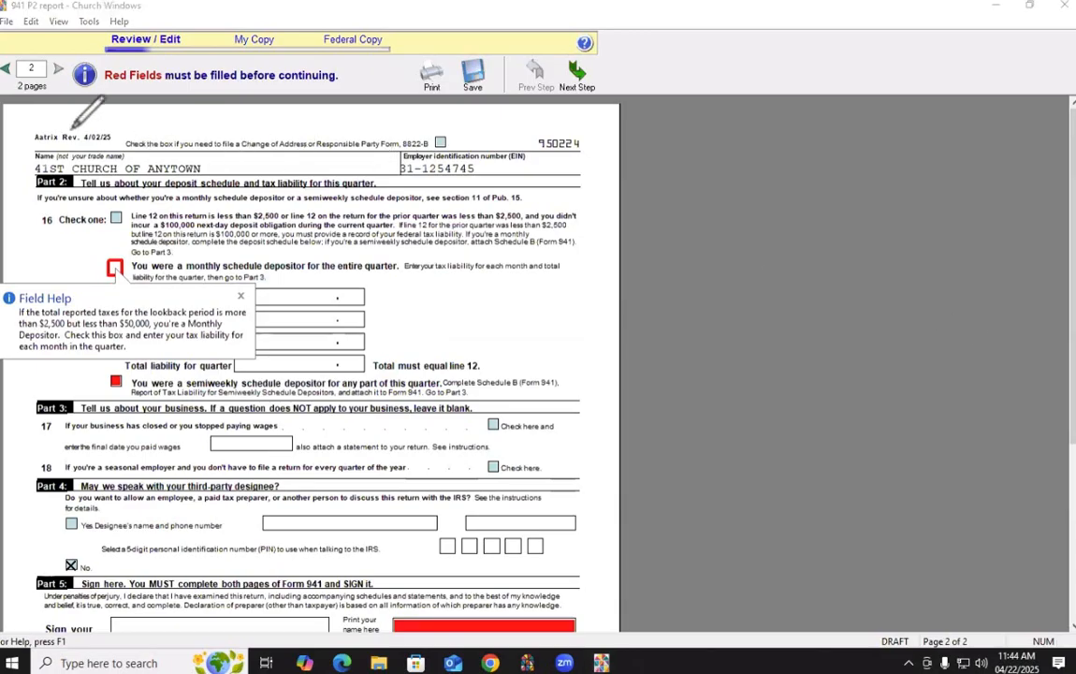
mouse_move(3, 56)
mouse_down()
mouse_move(36, 48)
mouse_move(67, 67)
mouse_move(34, 110)
mouse_move(220, 135)
mouse_up()
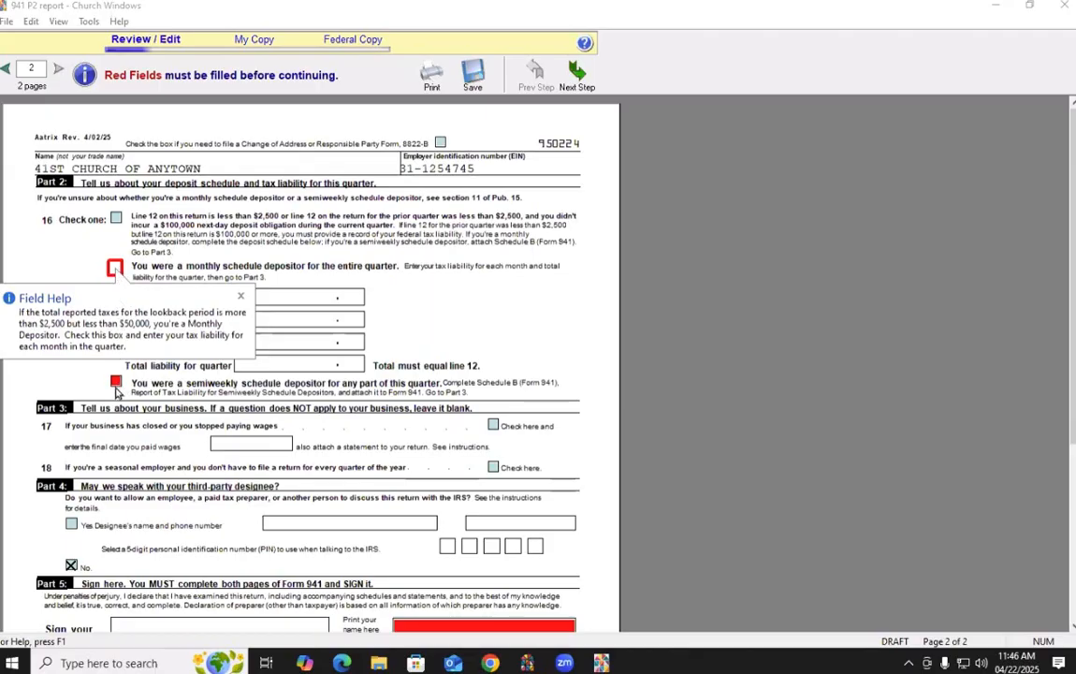
Mark line 16 as semiweekly depositor and review the added Schedule B totaling 6322.34
click(115, 384)
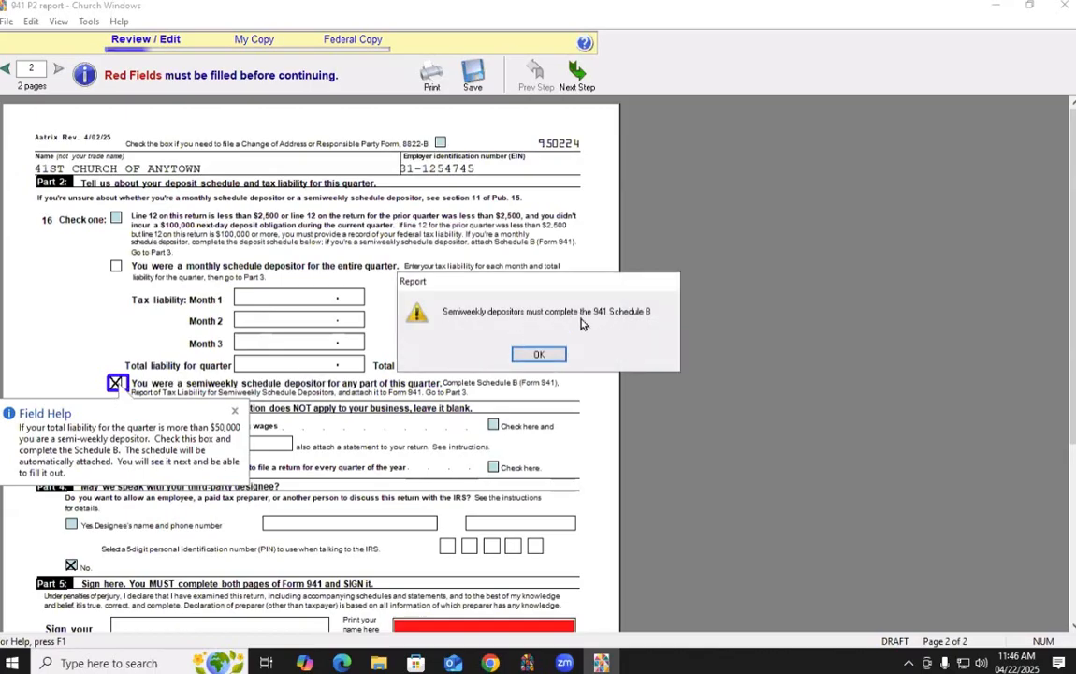
click(547, 355)
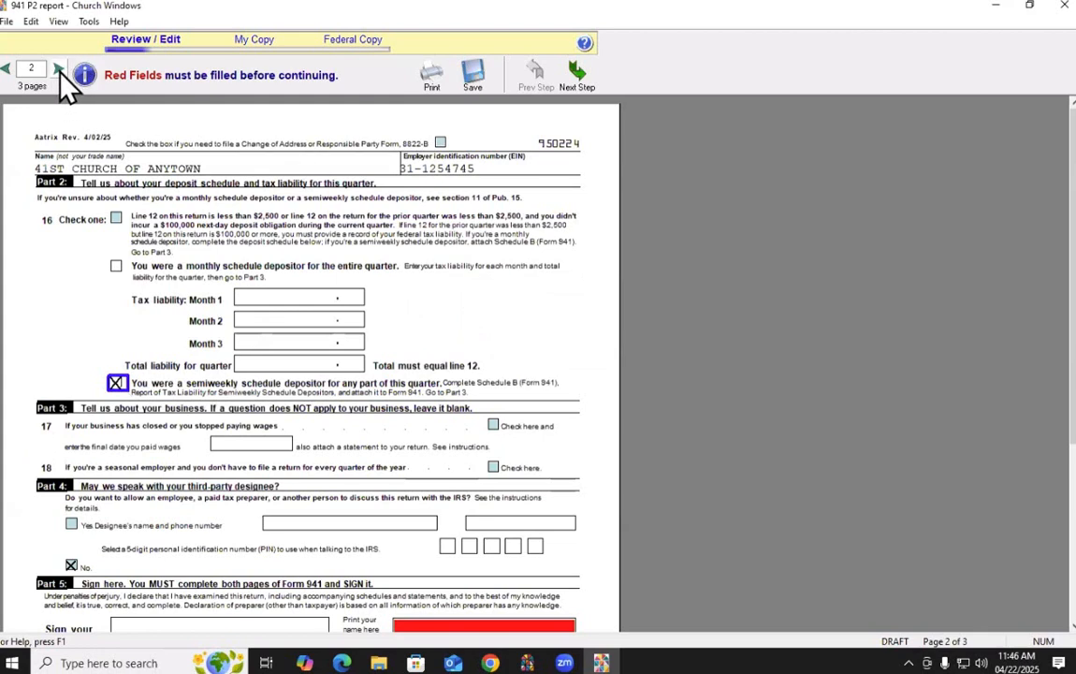
click(58, 70)
scroll(271, 265, down, 3)
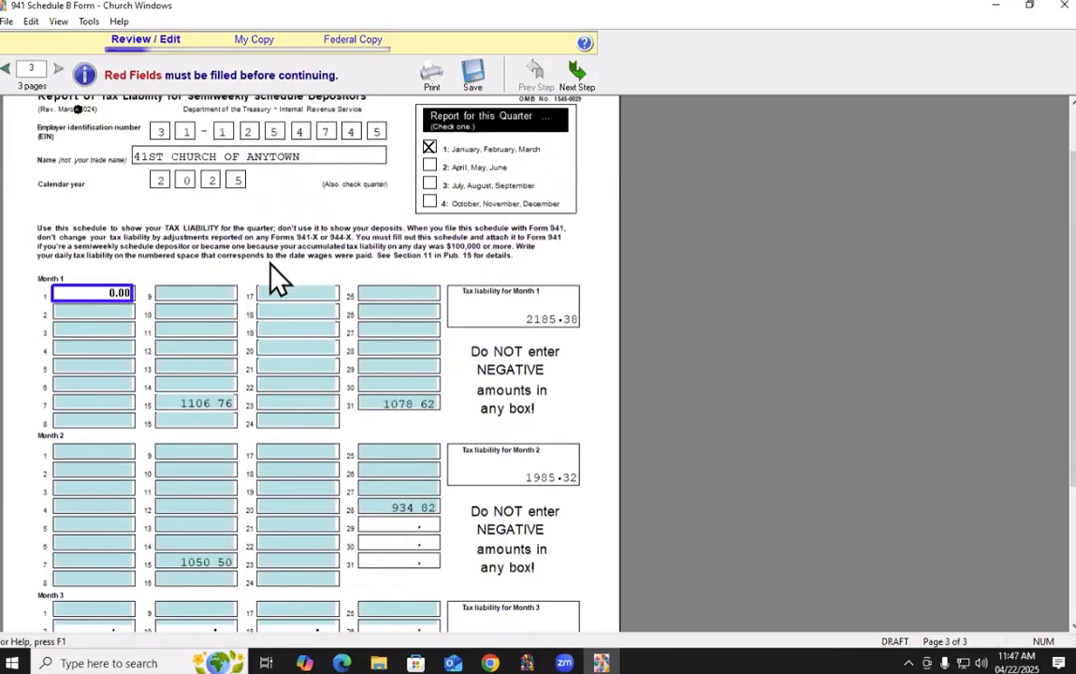
scroll(277, 277, down, 1)
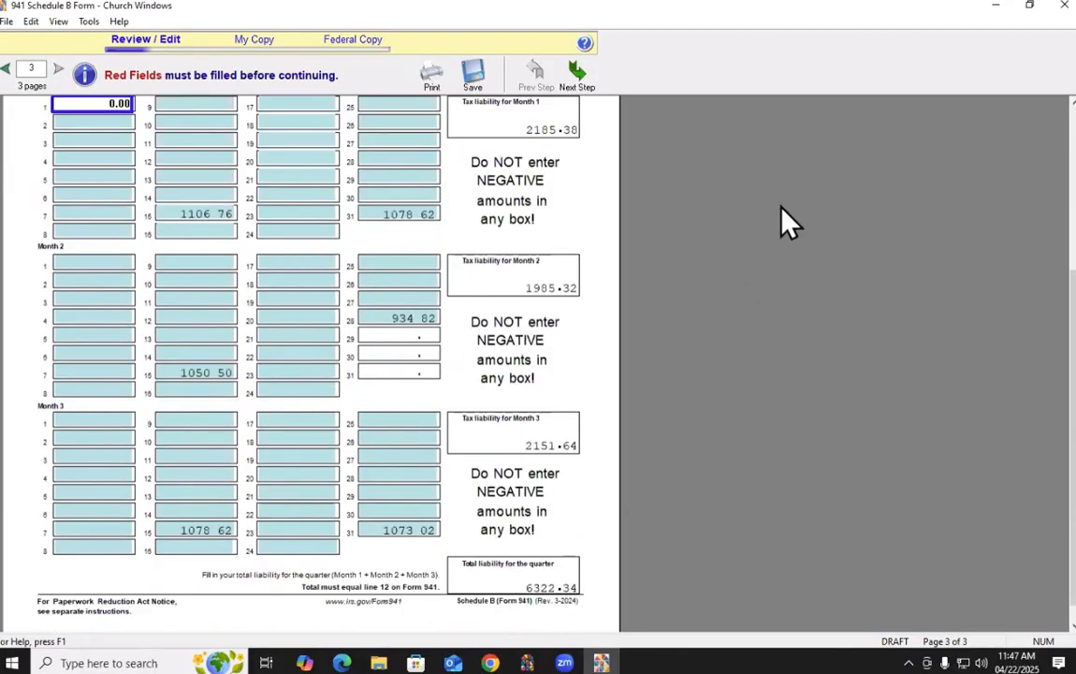
scroll(807, 330, up, 3)
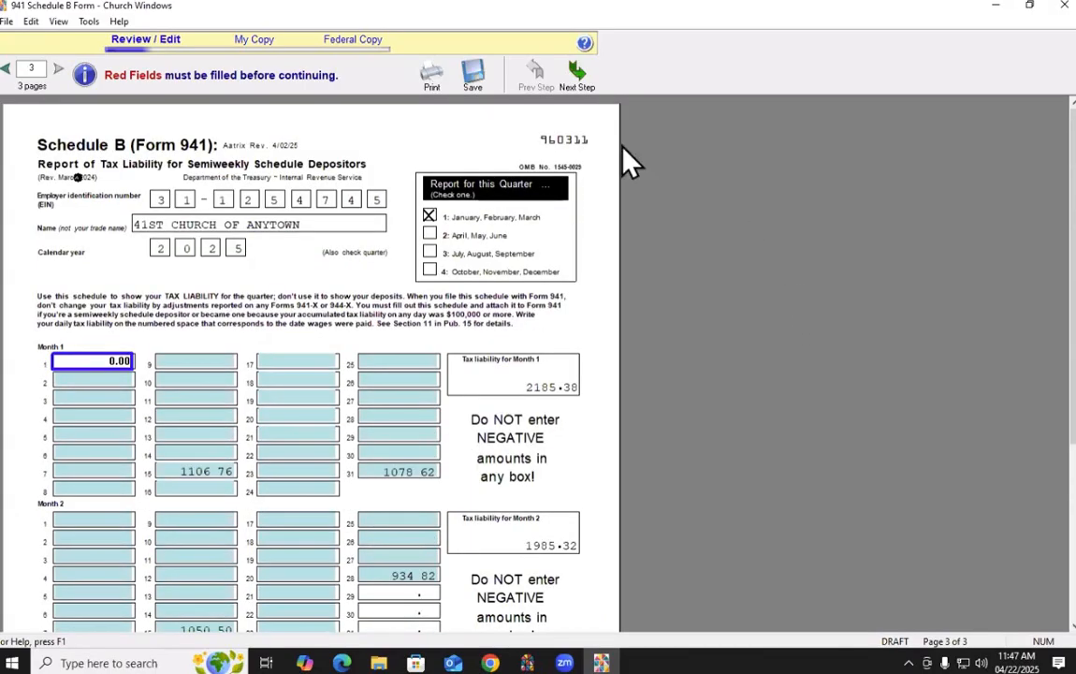
Switch line 16 to monthly depositor (2185.38, 1985.32, 2151.64) and return to page 1
click(6, 68)
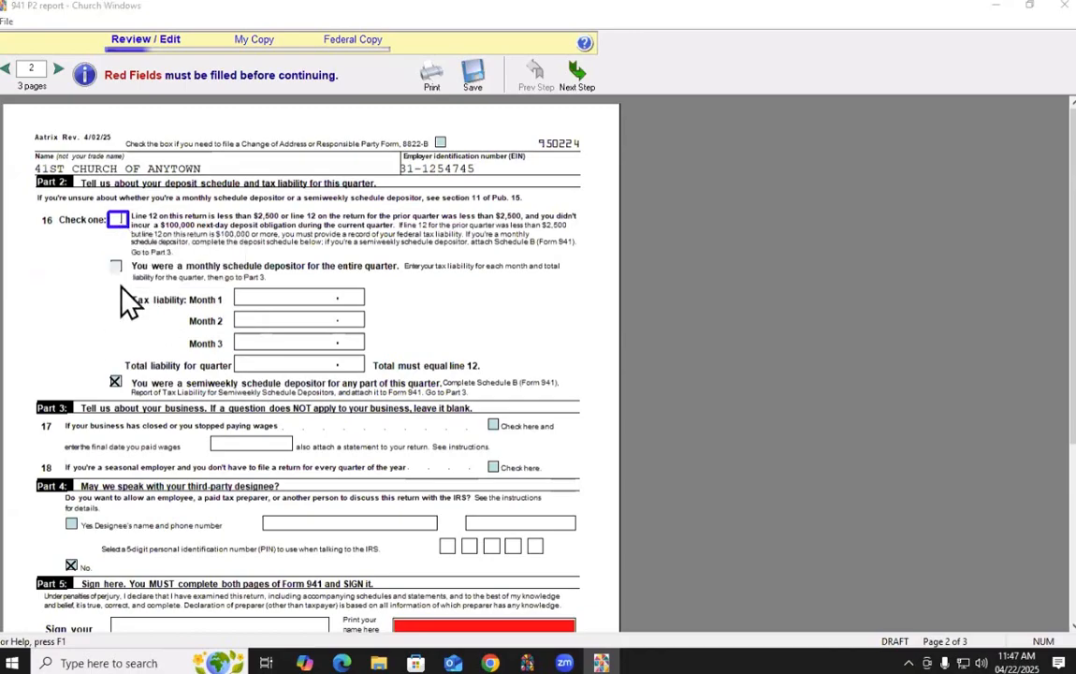
click(115, 268)
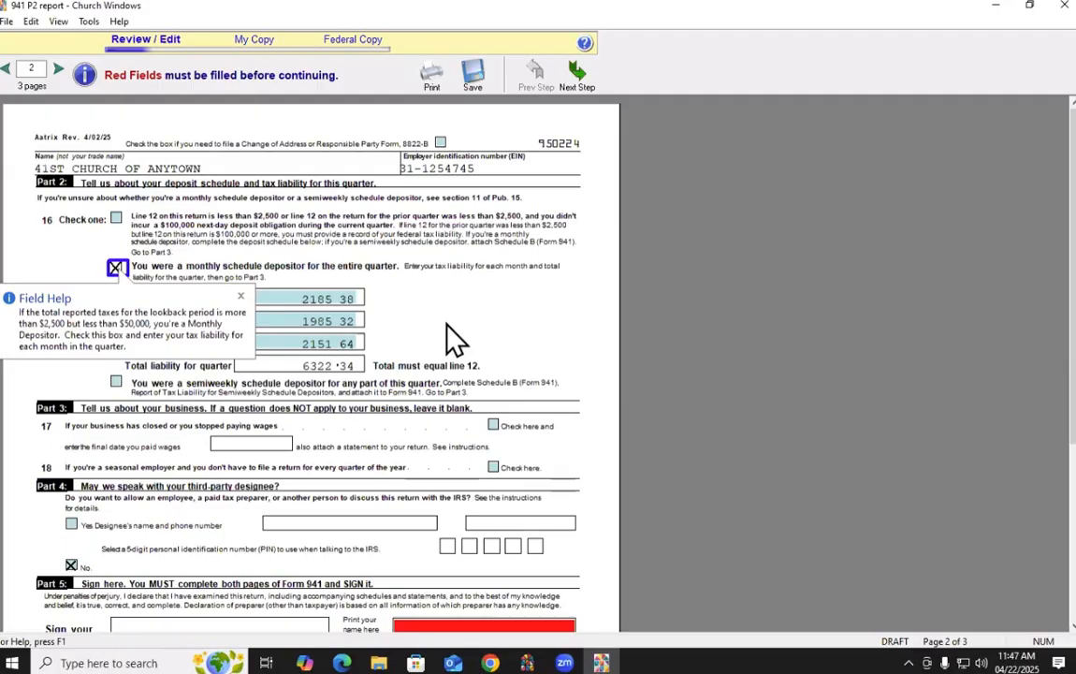
mouse_move(117, 387)
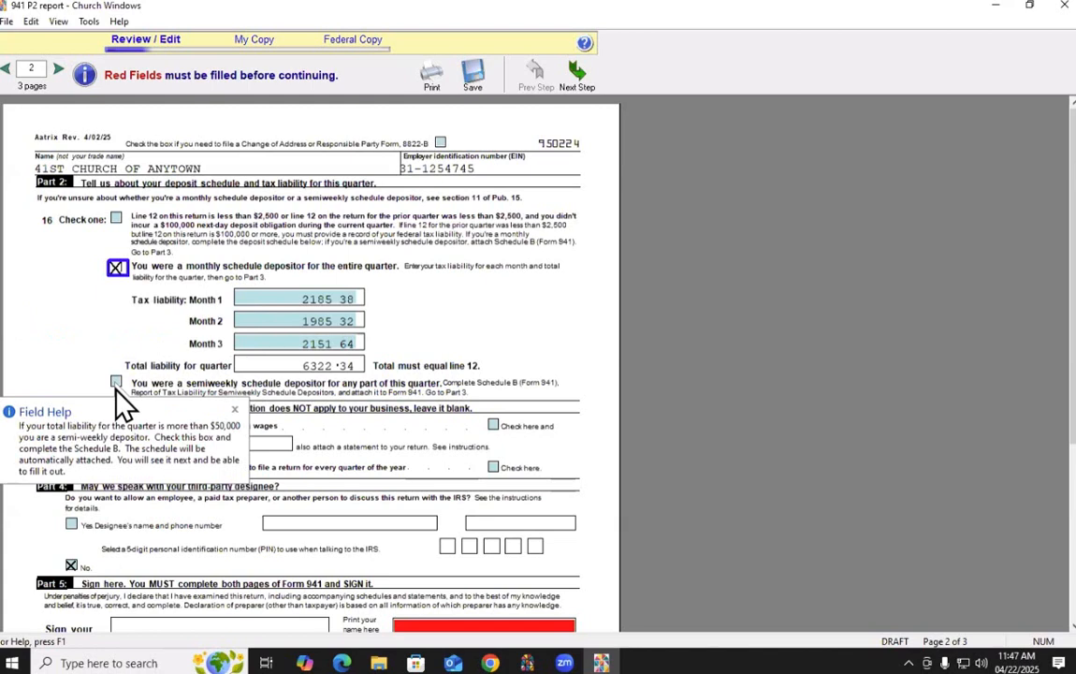
click(116, 269)
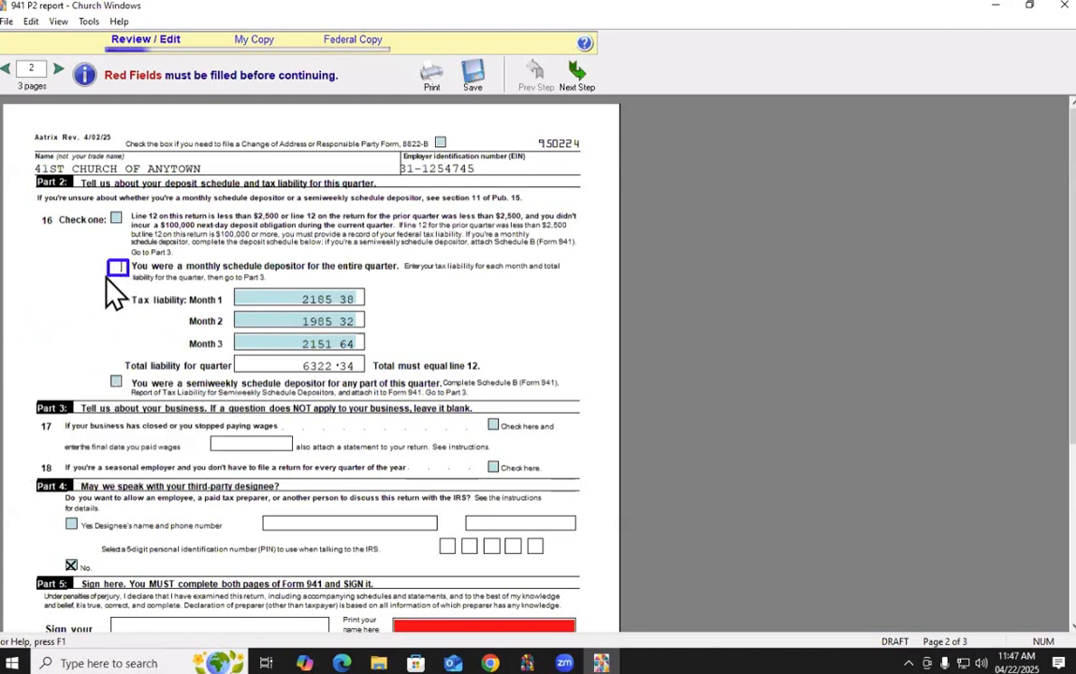
click(117, 269)
mouse_move(115, 226)
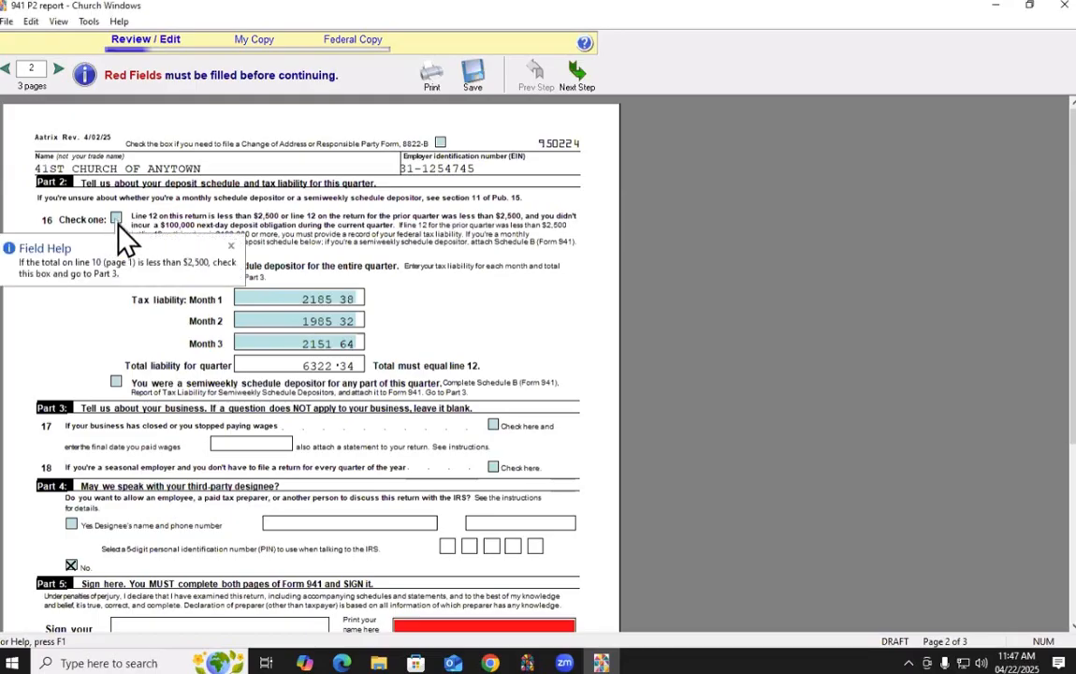
click(5, 68)
Show the Field Help explaining line 7's 0.10 fractions-of-cents adjustment on page 1
scroll(524, 534, down, 2)
scroll(591, 524, down, 5)
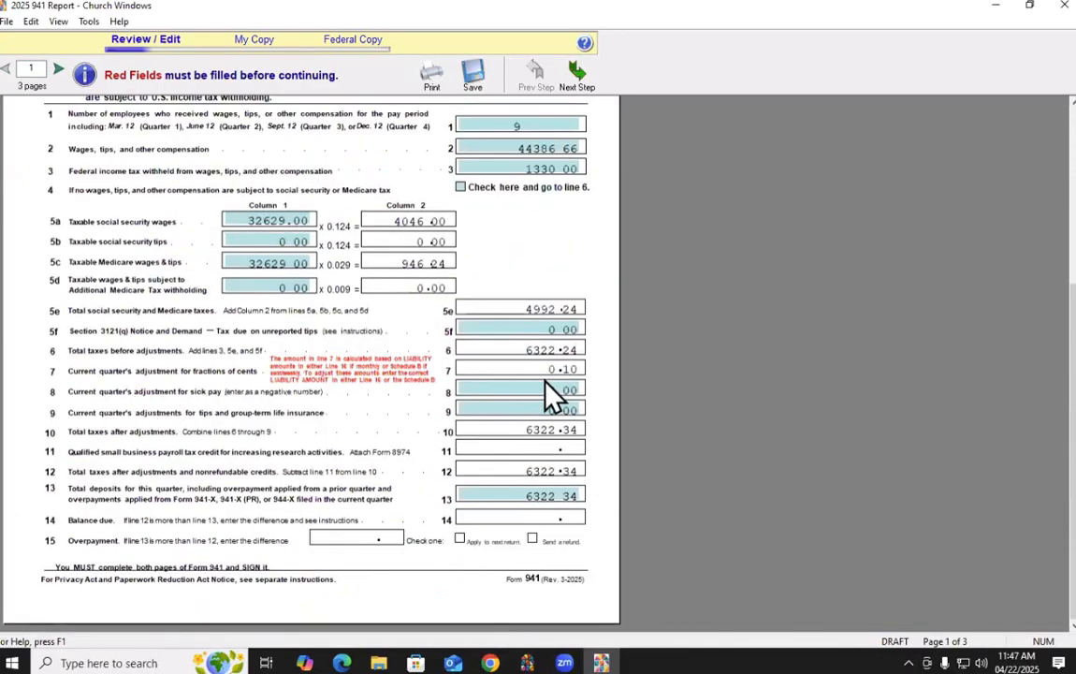
mouse_move(567, 393)
click(539, 380)
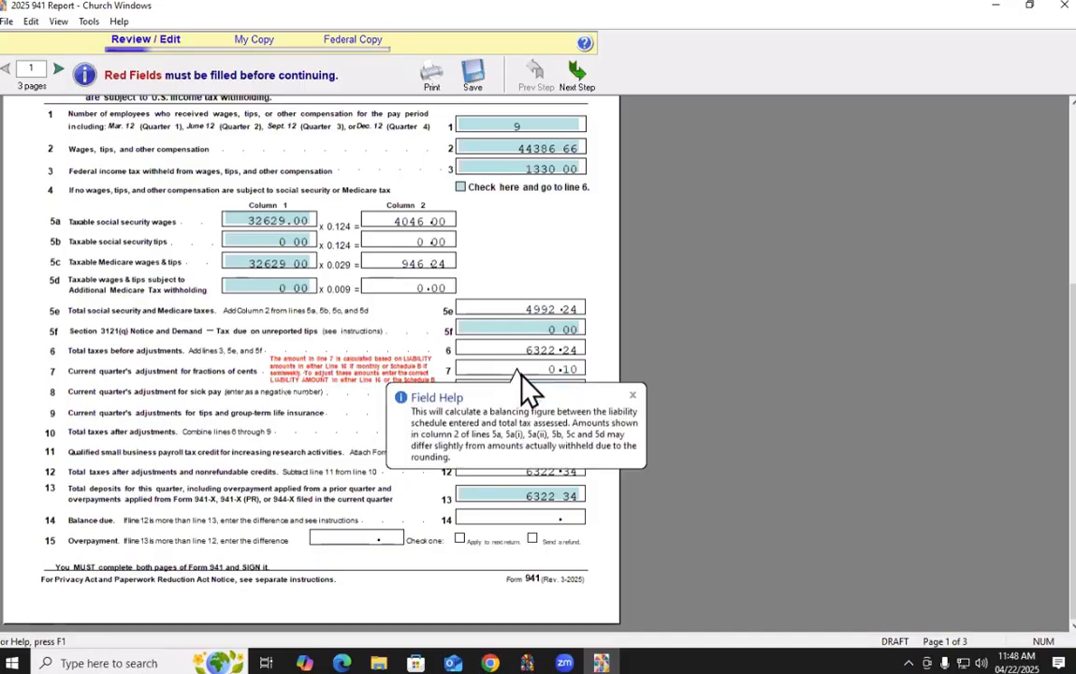
On page 2, mark line 16 as a monthly schedule depositor
click(58, 70)
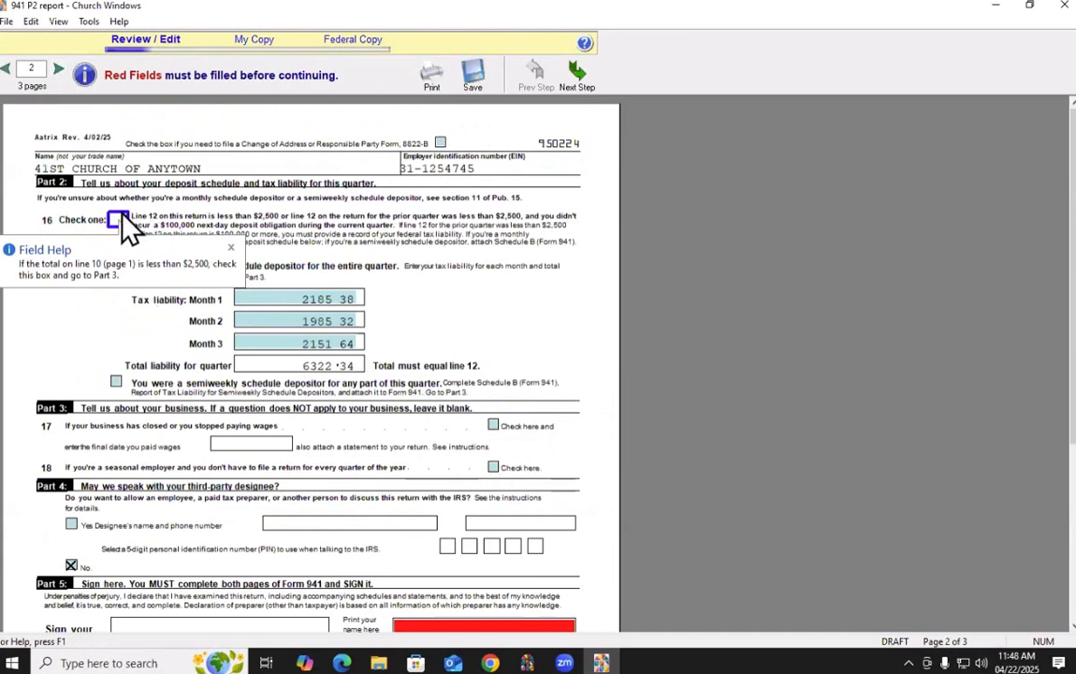
click(115, 266)
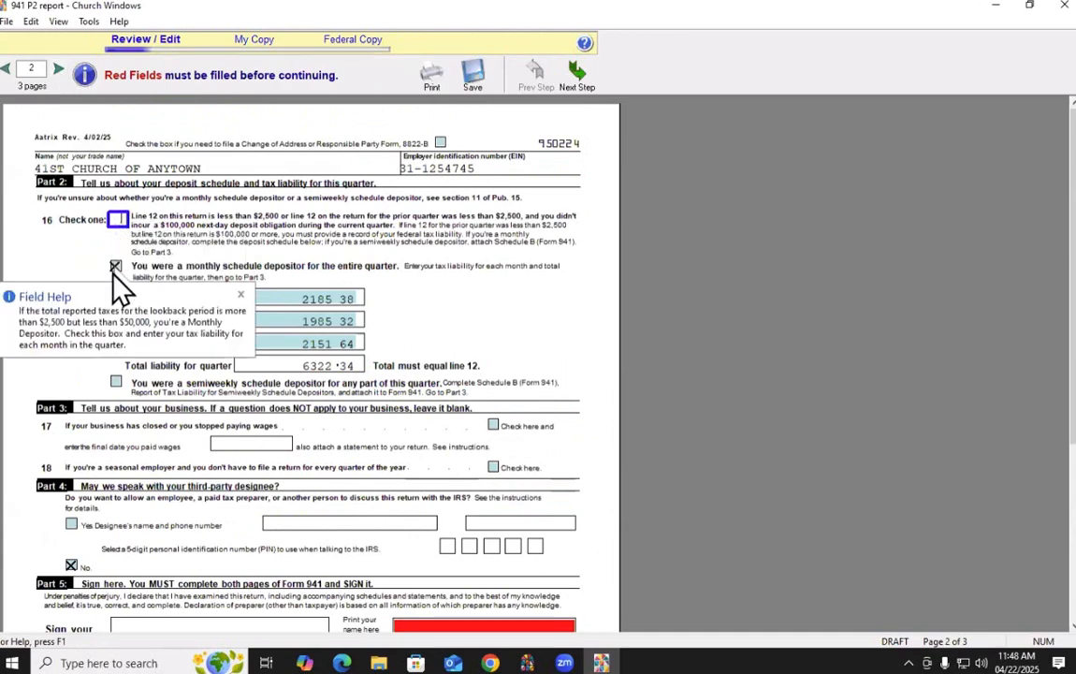
scroll(370, 288, down, 2)
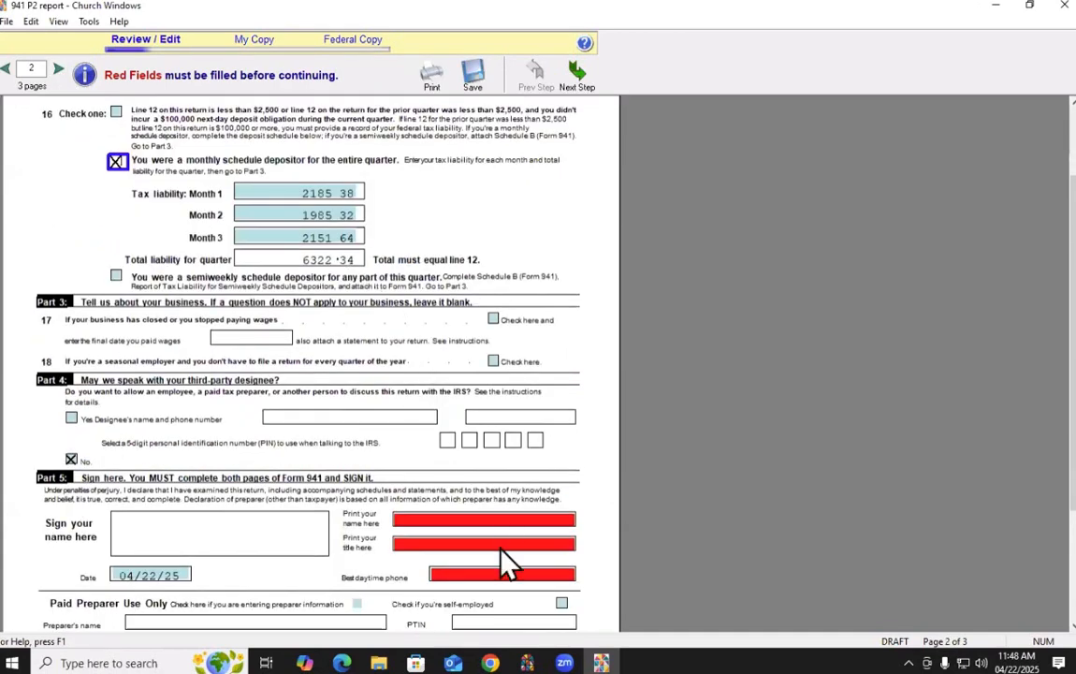
Enter the signer's name, title Treasurer and best daytime phone number in Part 5
click(442, 520)
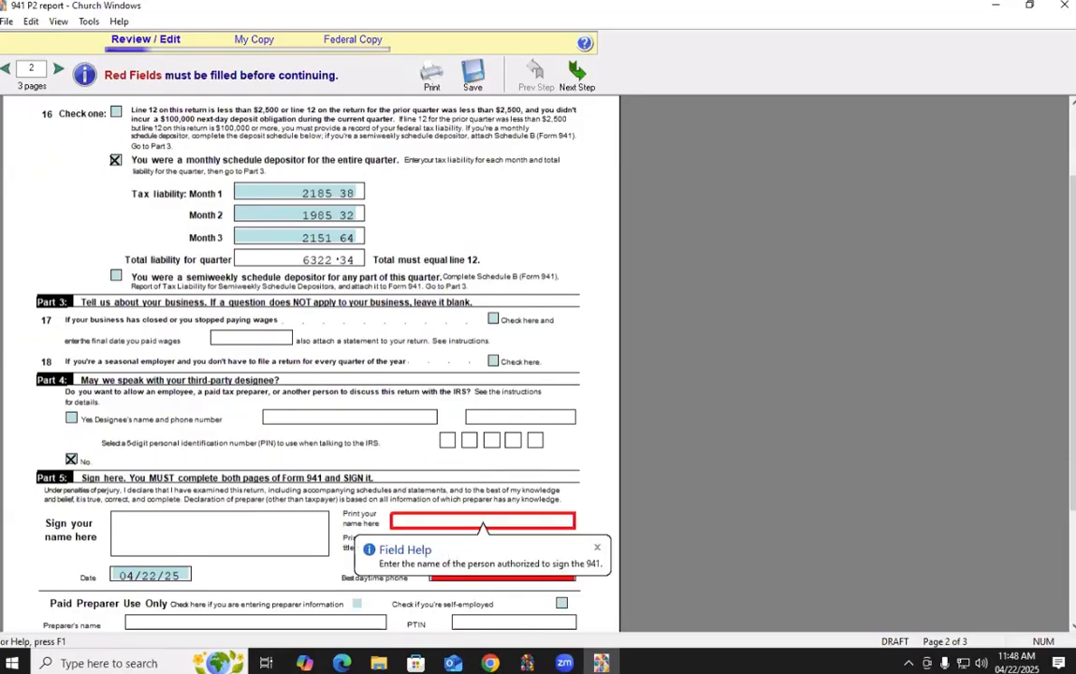
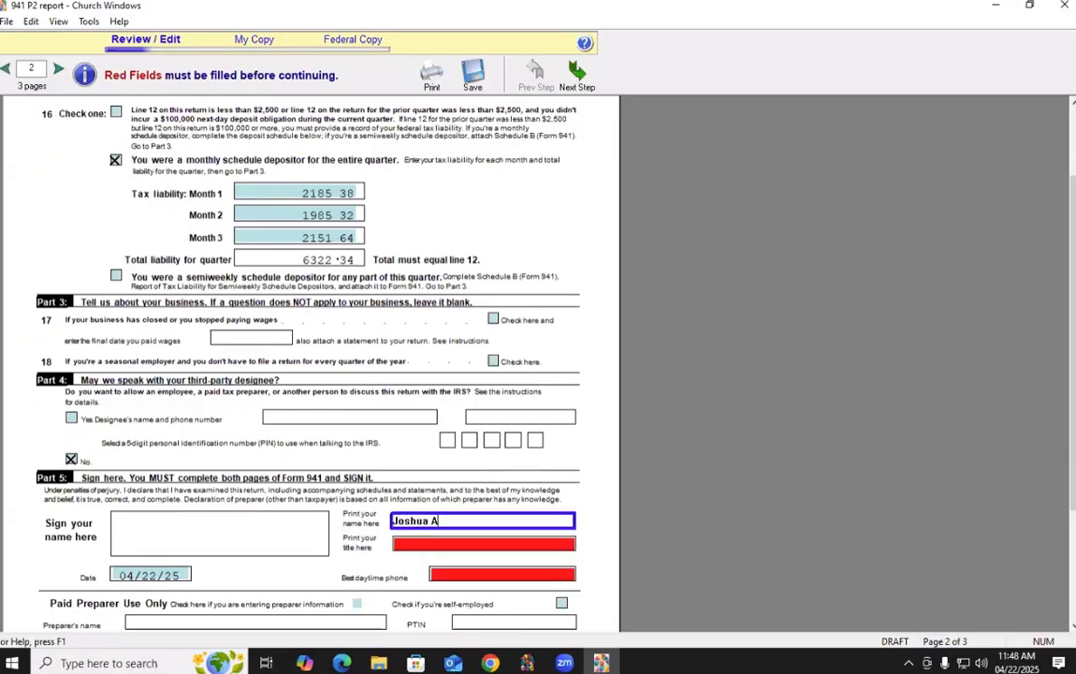
click(458, 543)
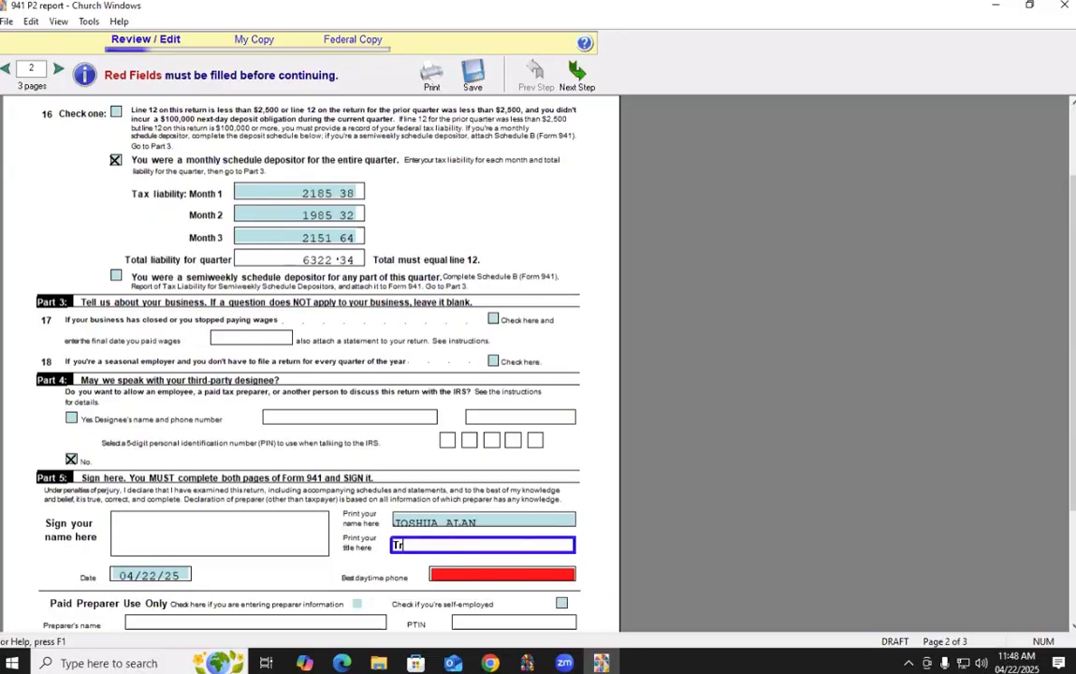
key(Tab)
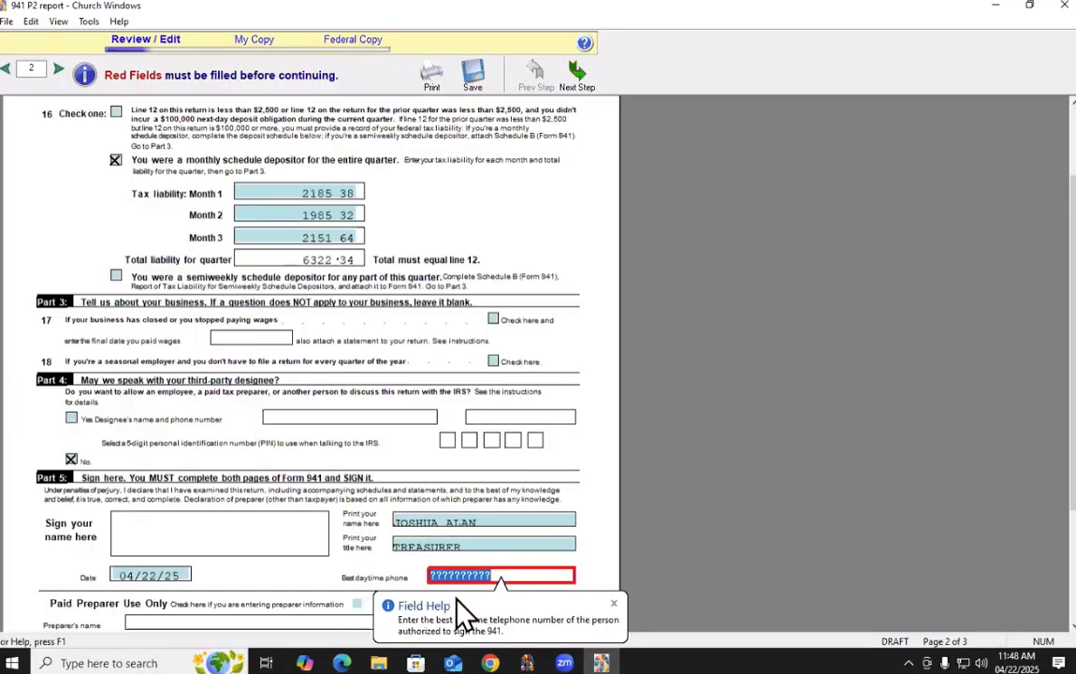
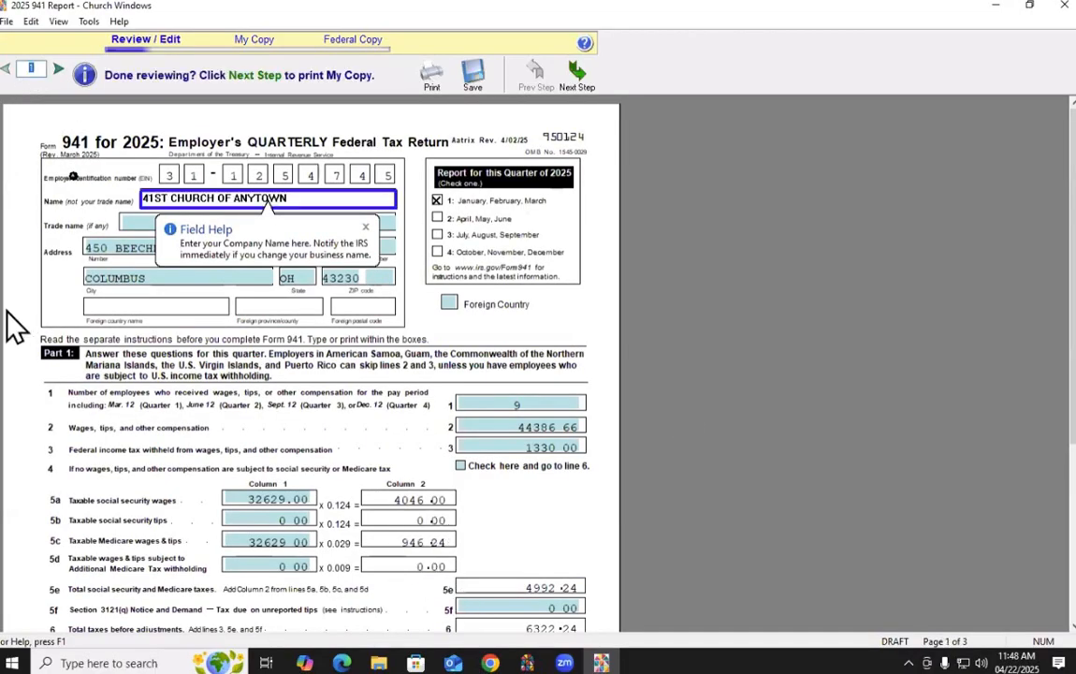
click(96, 248)
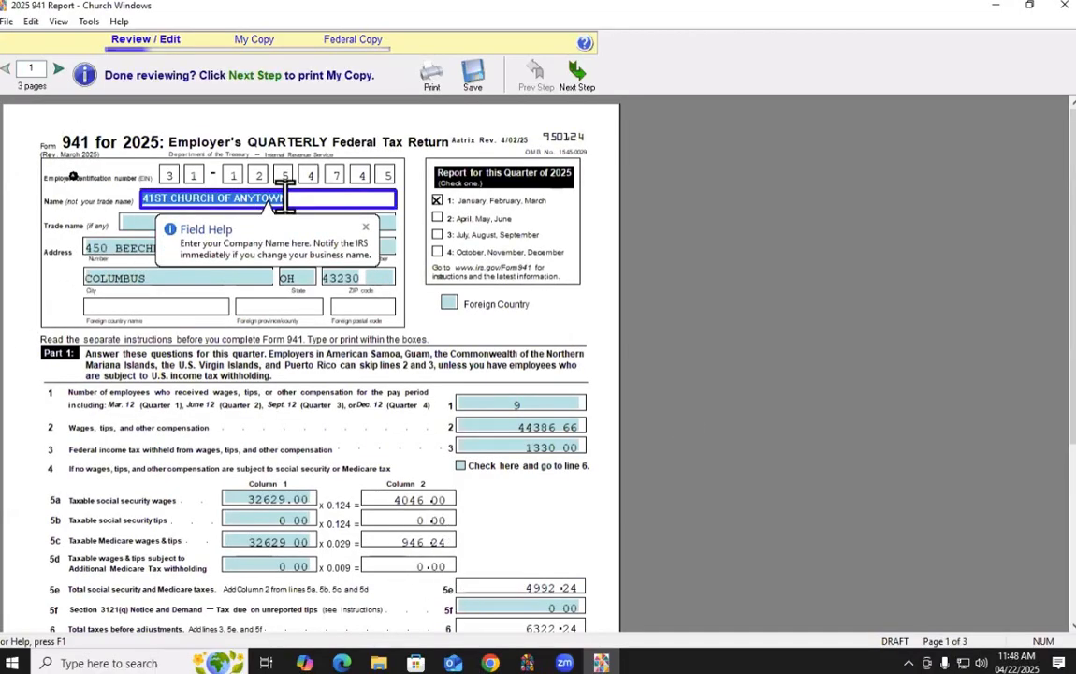
scroll(613, 206, down, 1)
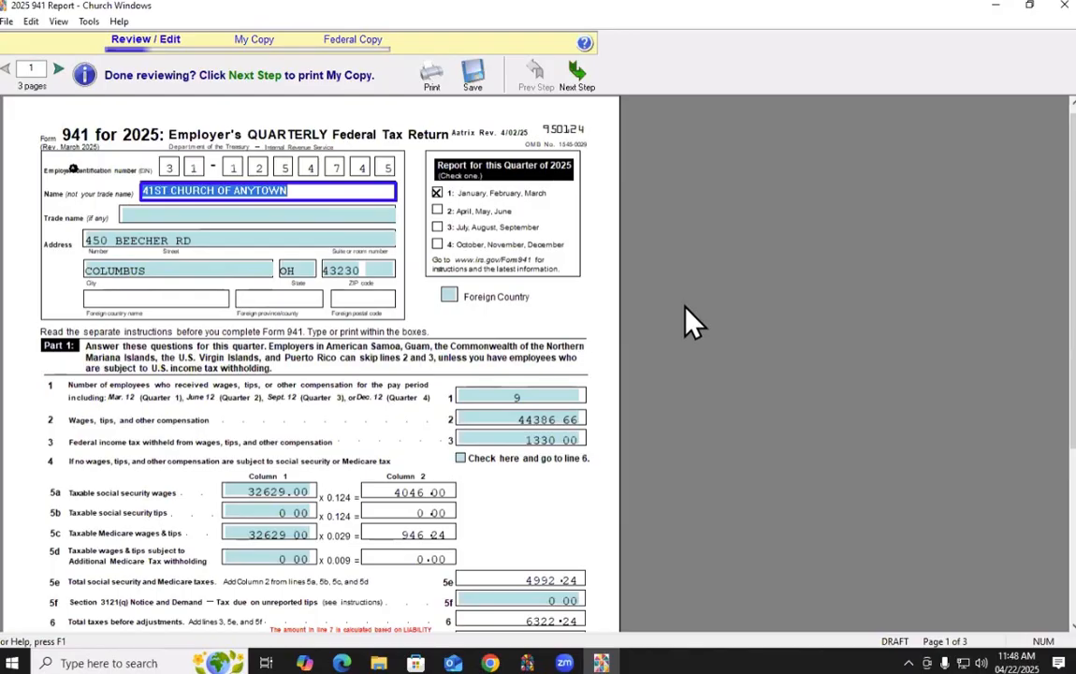
click(434, 75)
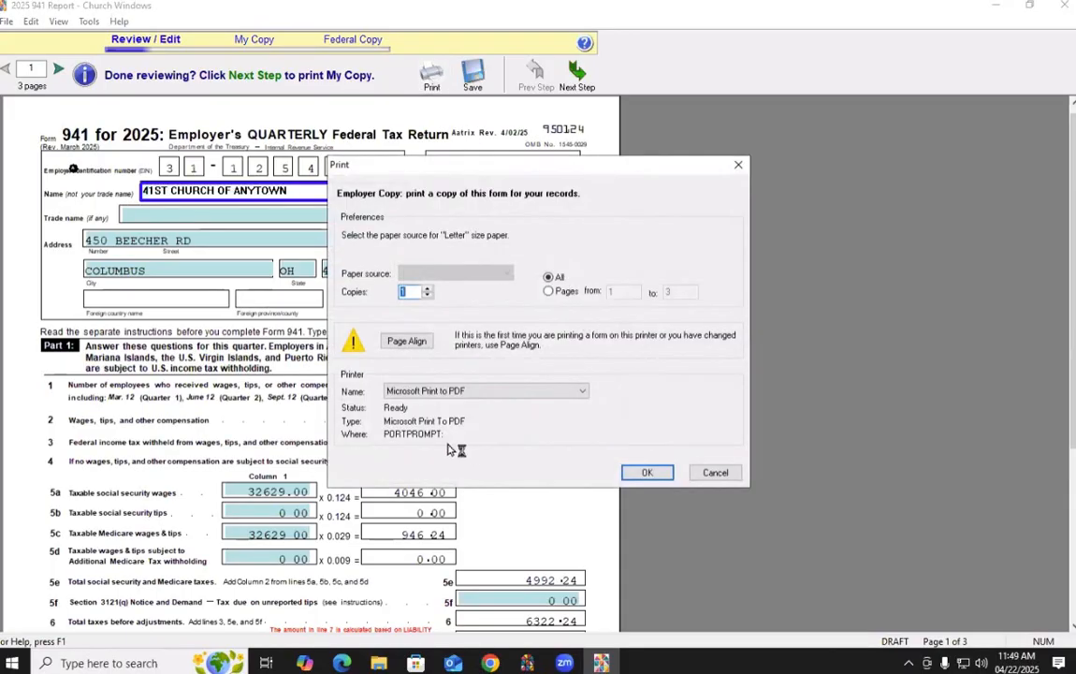
click(646, 471)
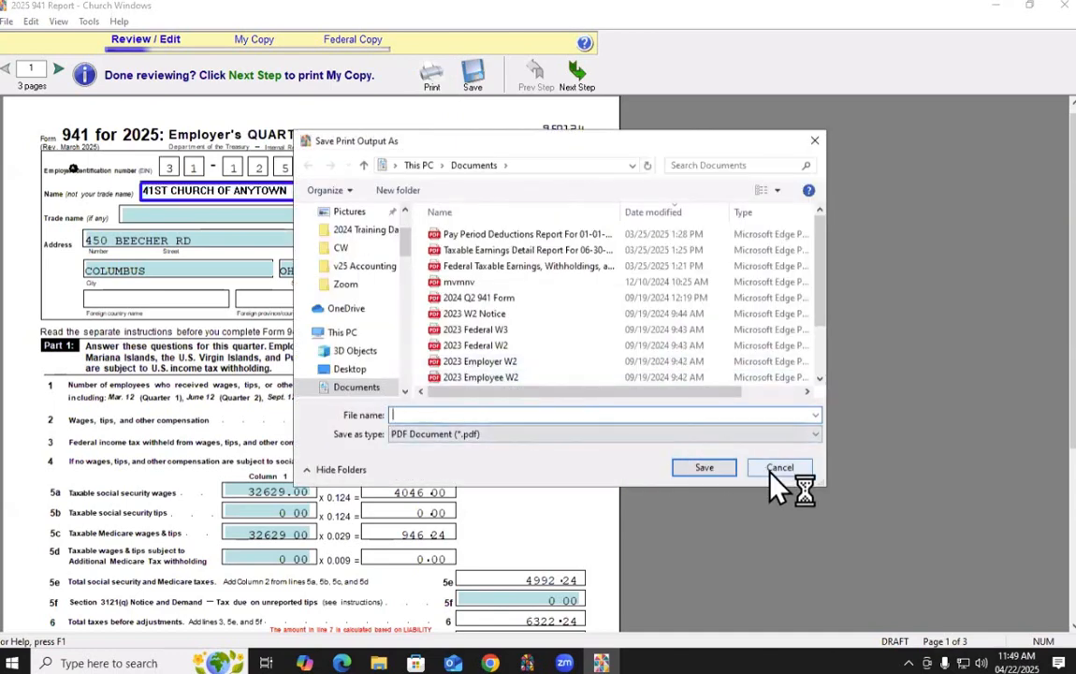
click(777, 468)
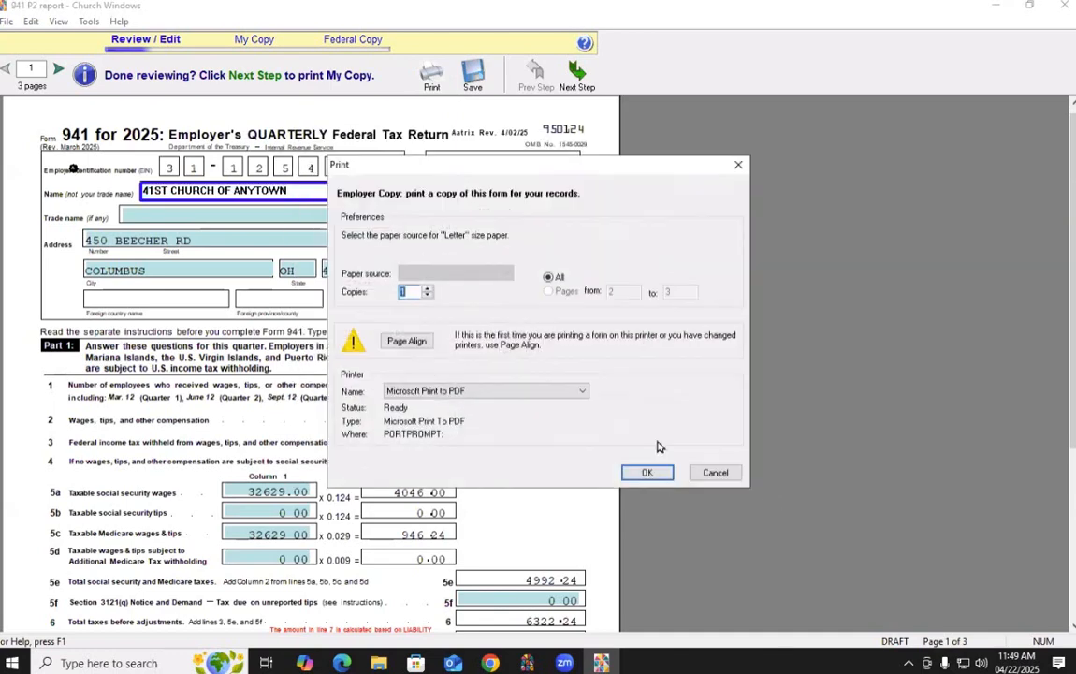
click(716, 473)
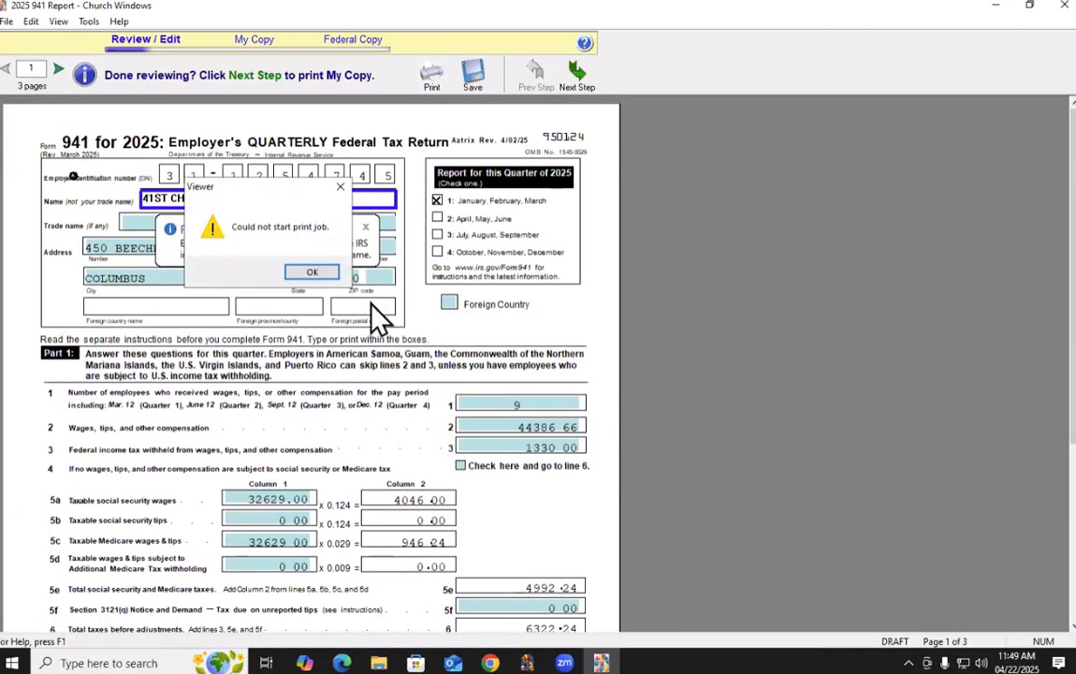
click(311, 271)
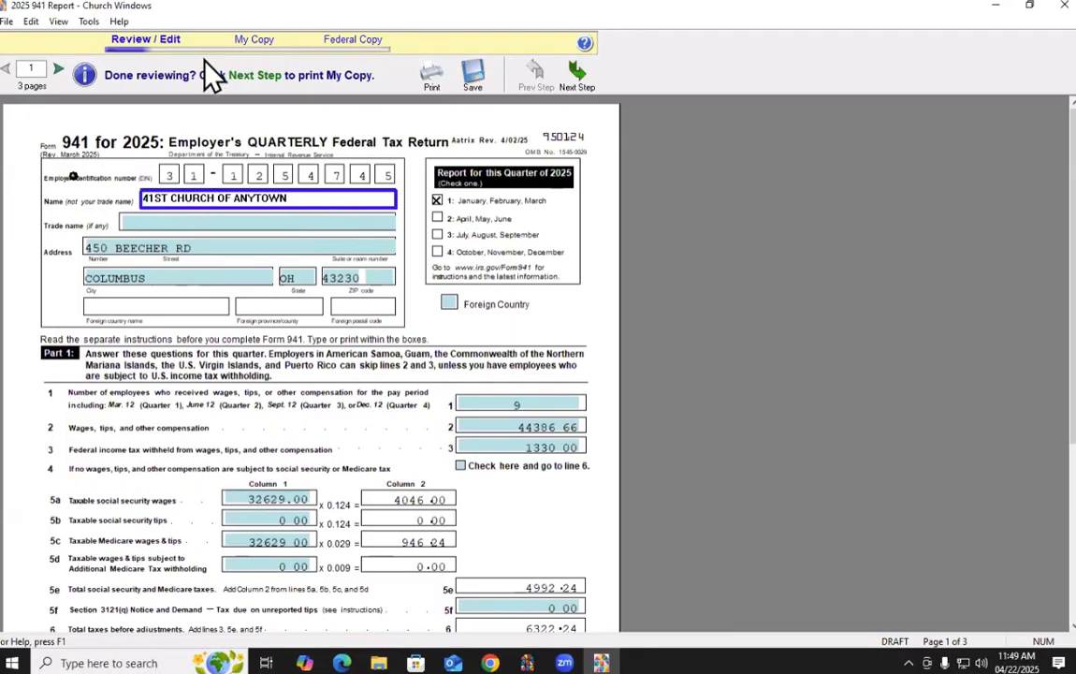
Advance past the change-of-address reminder and agree the 941 is verified complete
click(577, 75)
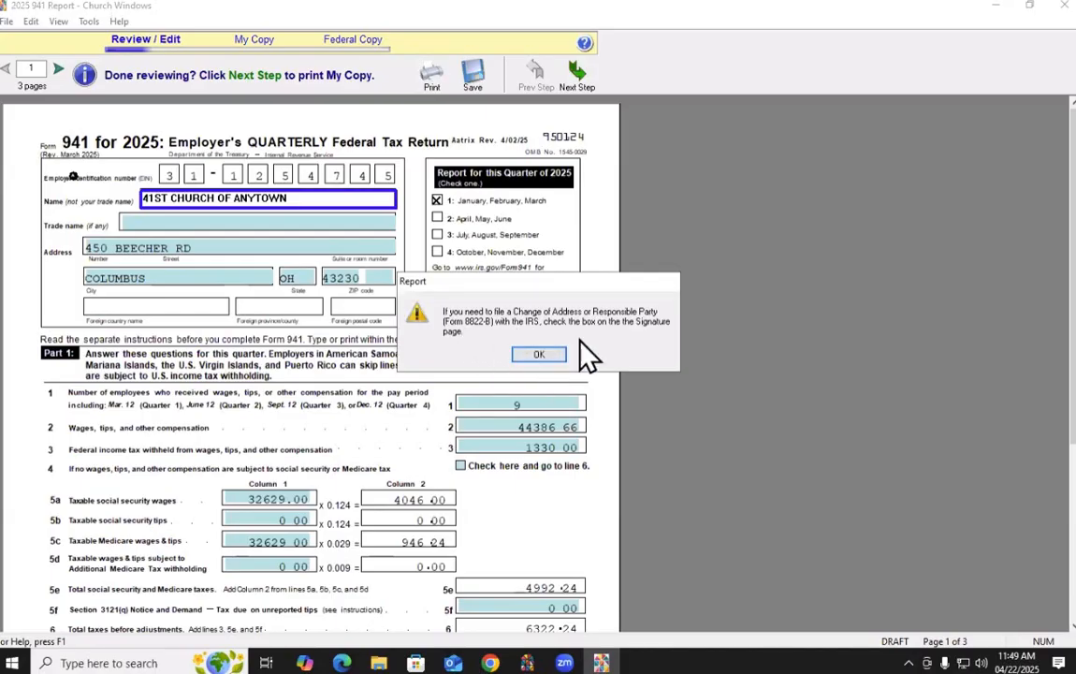
click(544, 355)
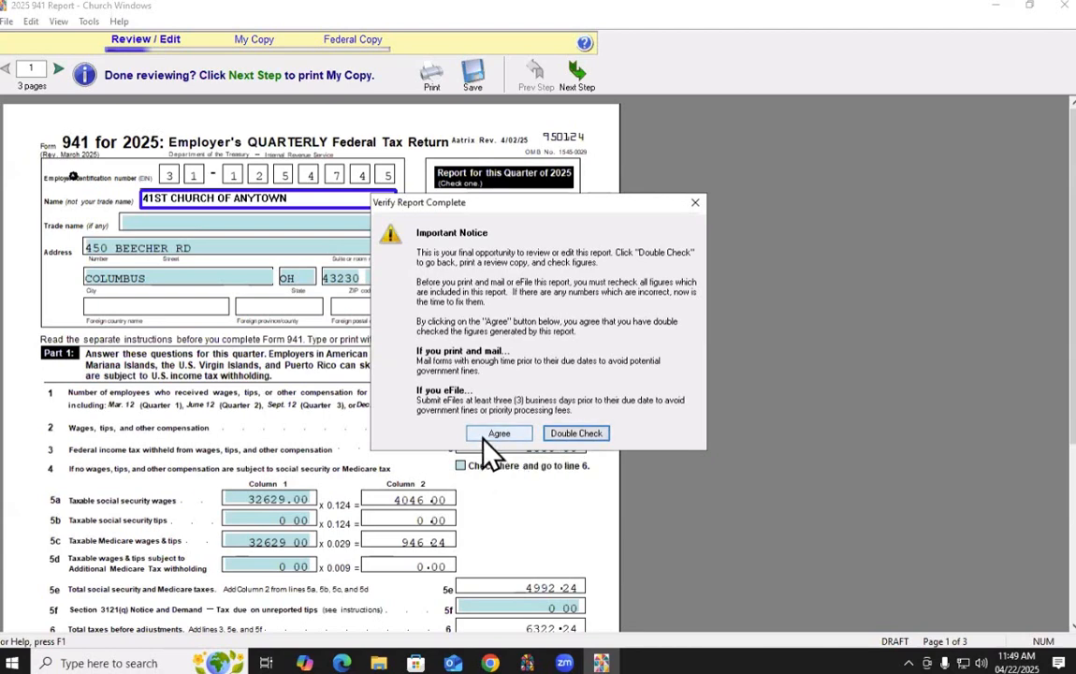
click(483, 437)
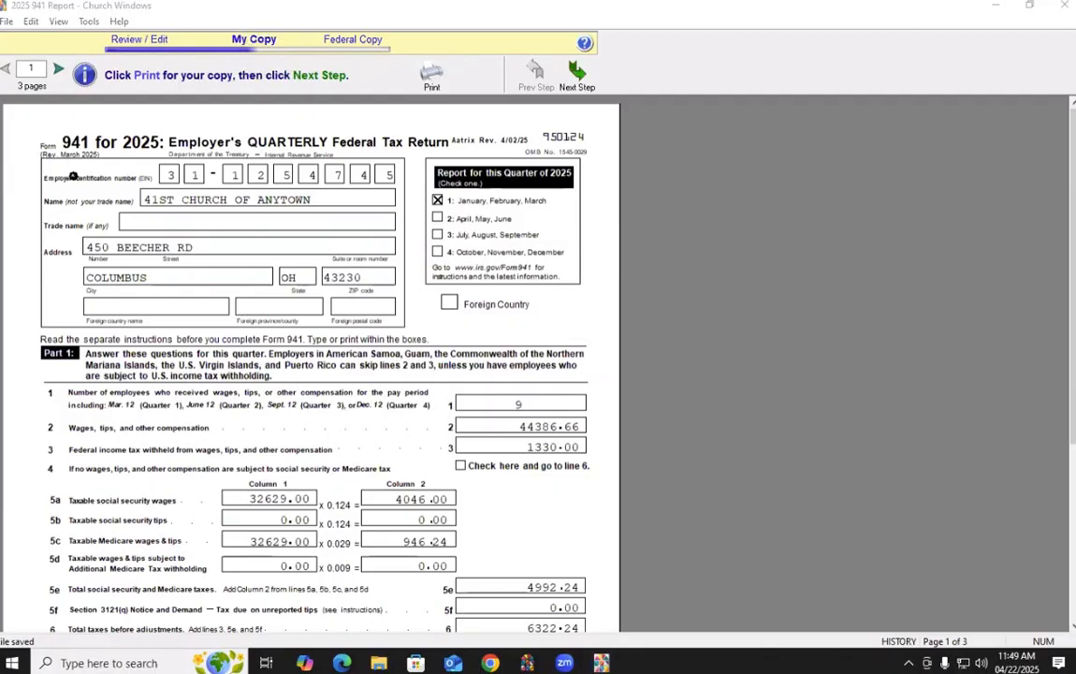
mouse_move(93, 11)
mouse_down()
mouse_move(269, 8)
mouse_move(445, 94)
mouse_move(103, 79)
mouse_move(122, 23)
mouse_move(154, 105)
mouse_up()
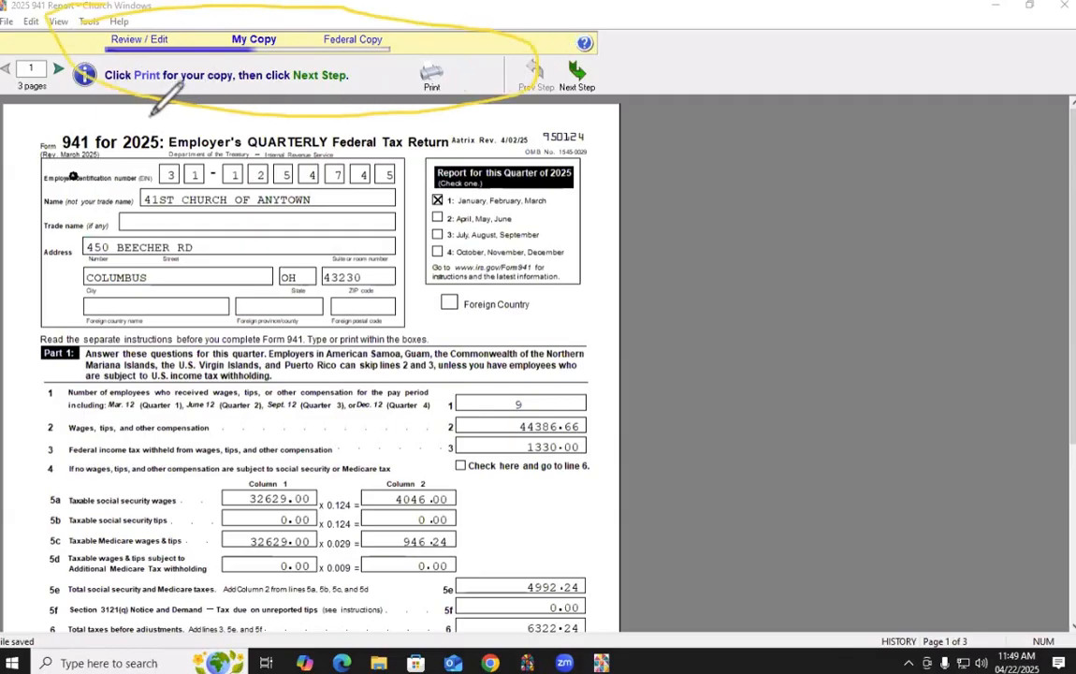
drag(142, 59, 127, 163)
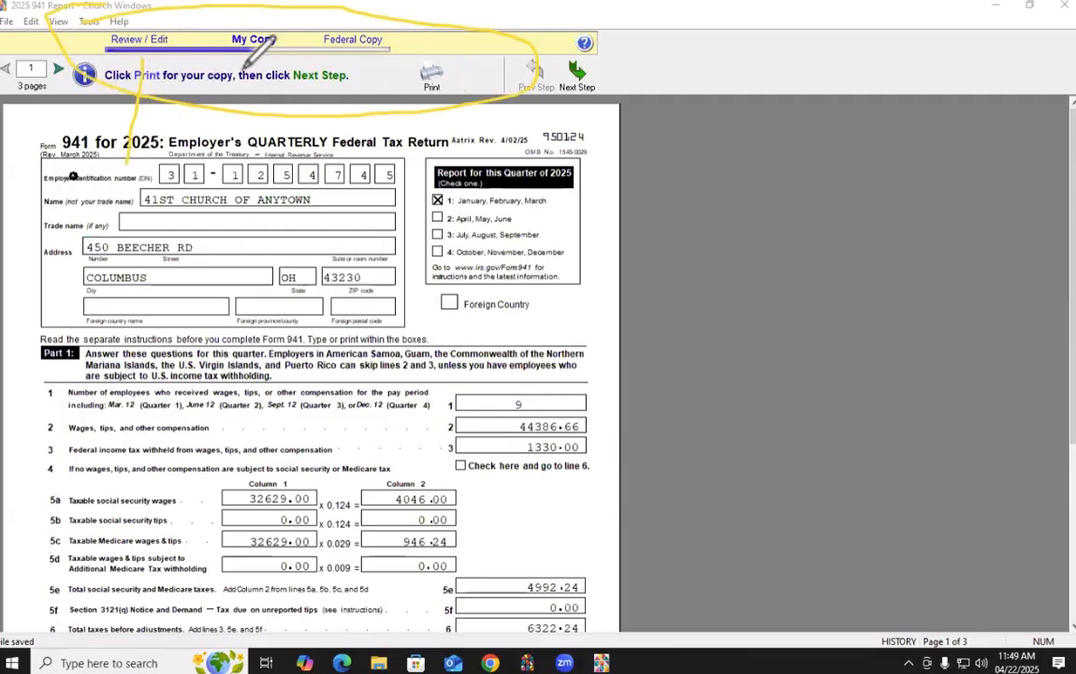
mouse_move(248, 60)
mouse_down()
mouse_move(281, 117)
mouse_move(337, 140)
mouse_up()
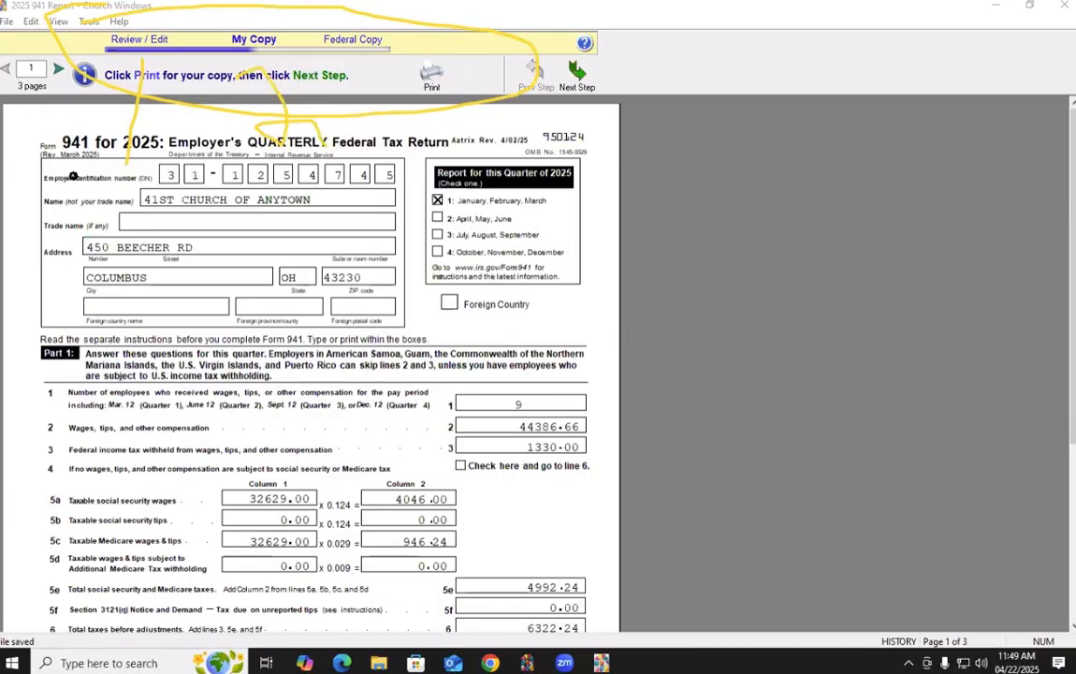
key(Escape)
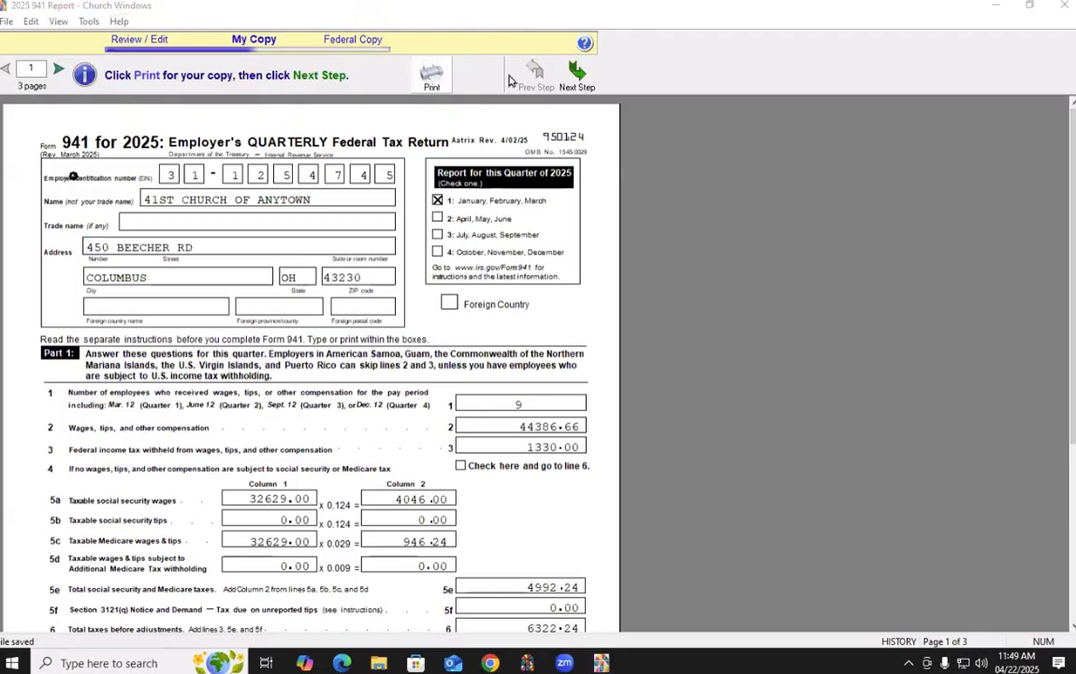
click(432, 77)
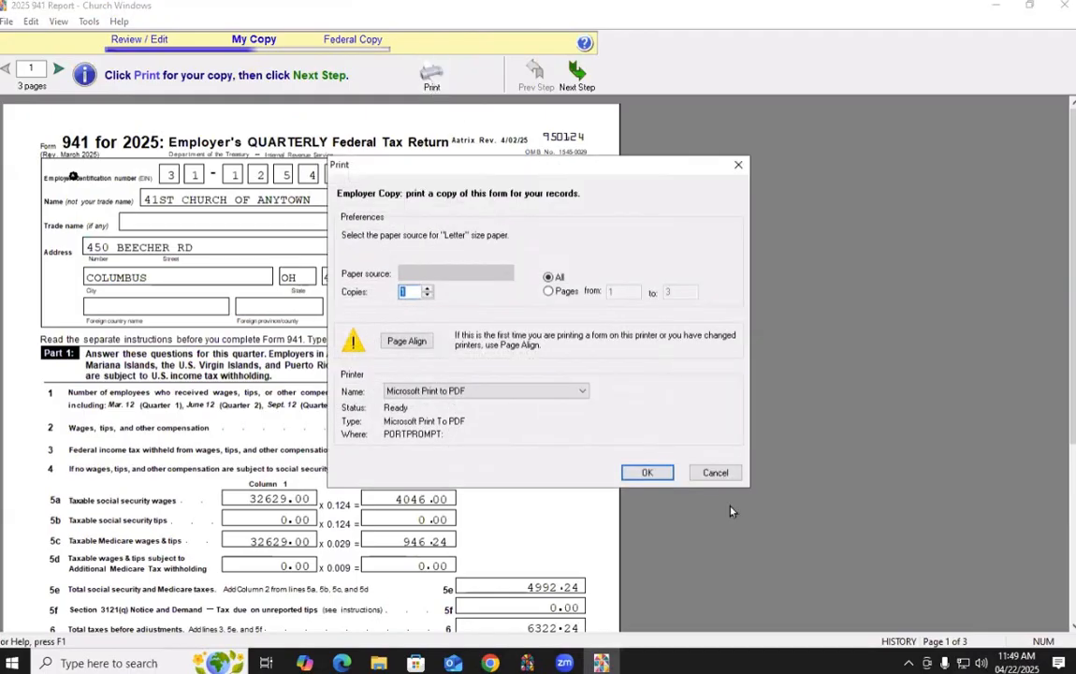
click(646, 472)
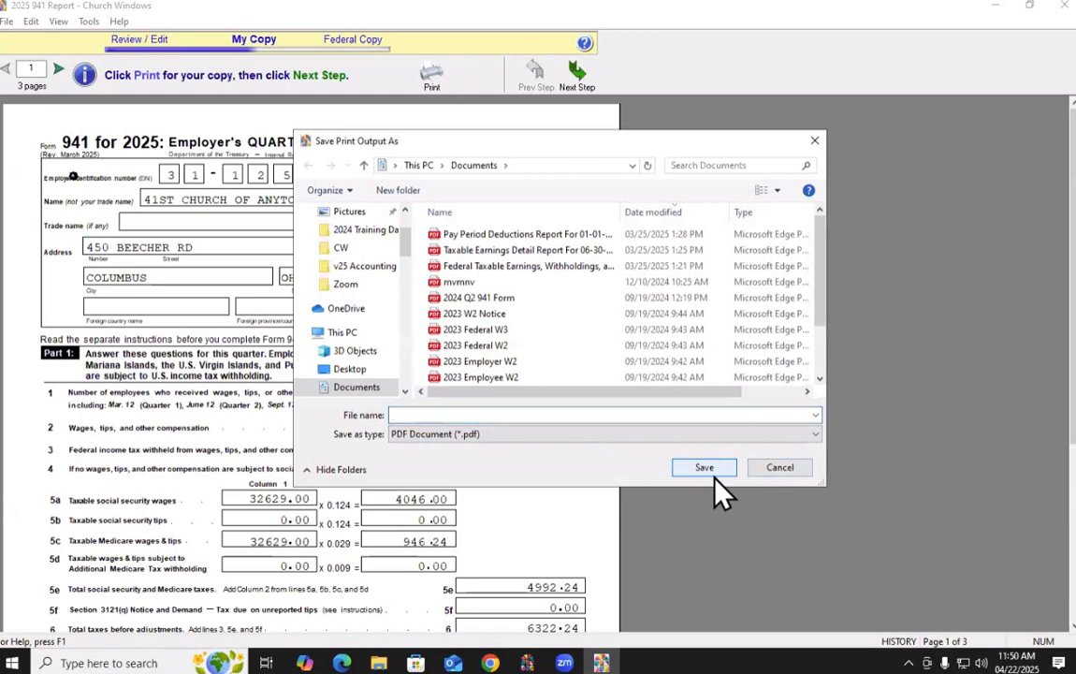
click(779, 470)
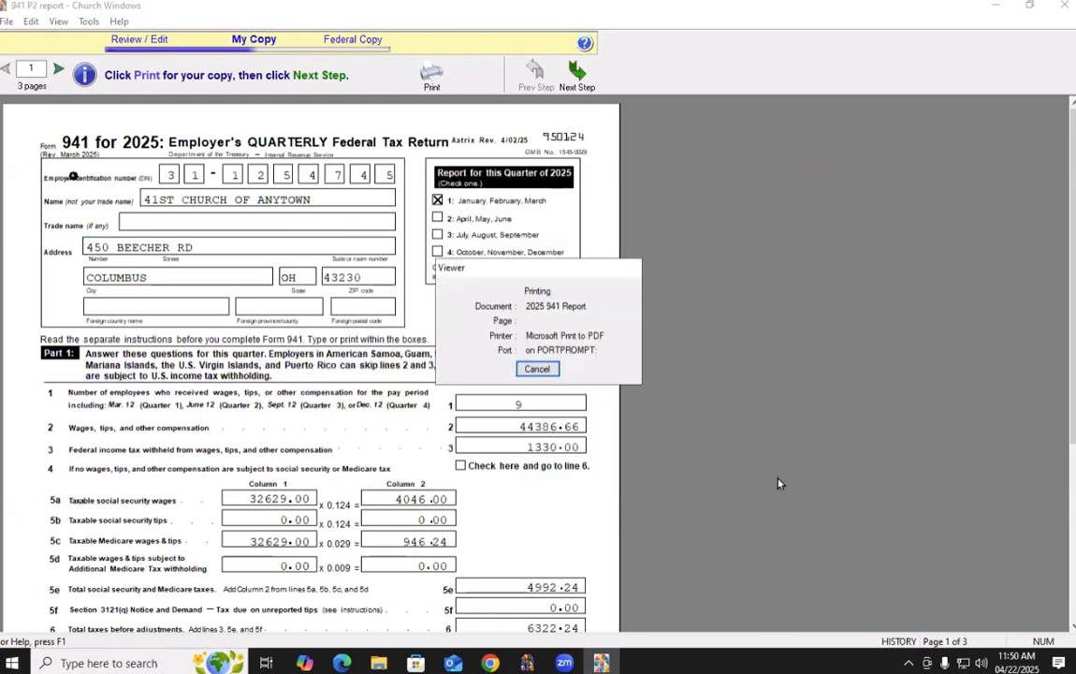
click(714, 473)
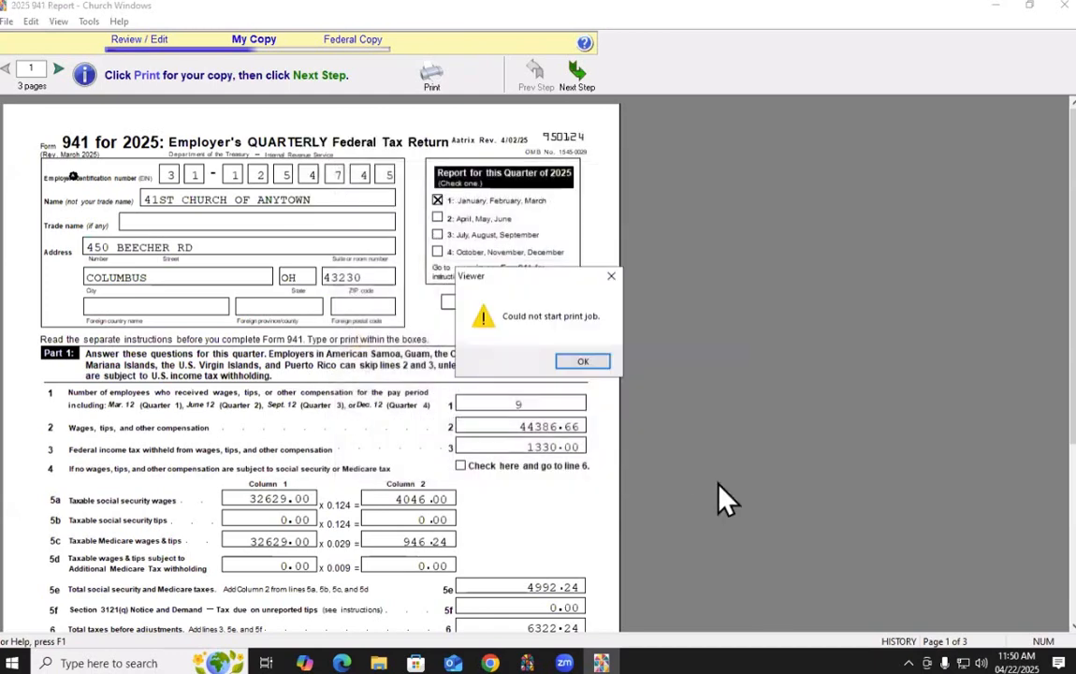
click(564, 363)
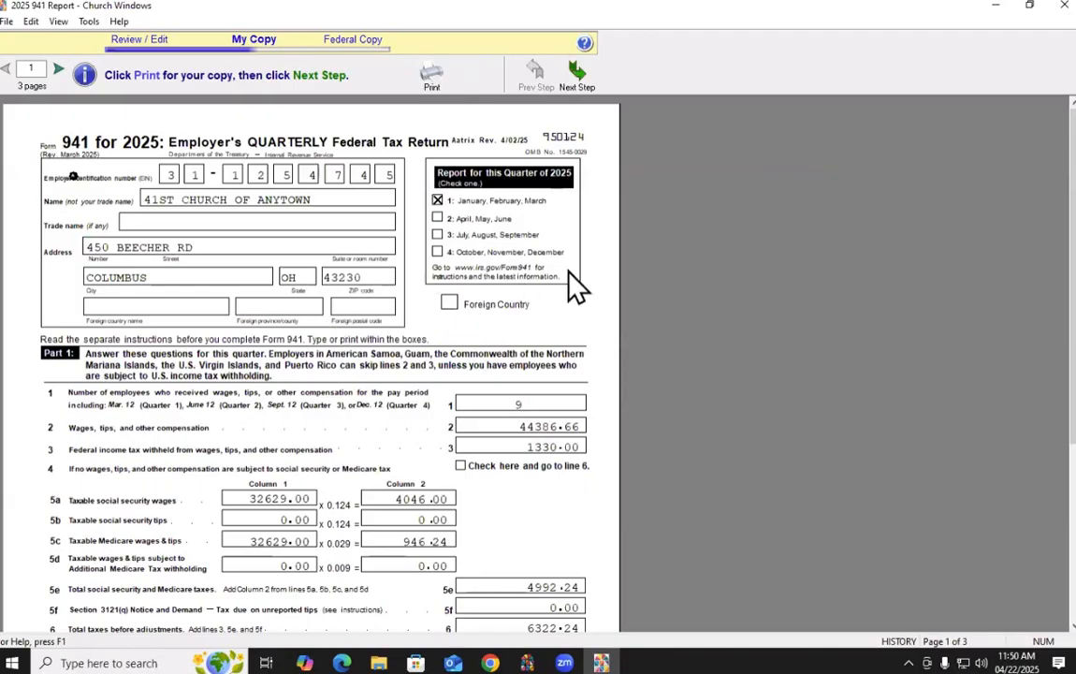
Advance the 941 to the Federal Copy step and close the eFile special offer
click(577, 76)
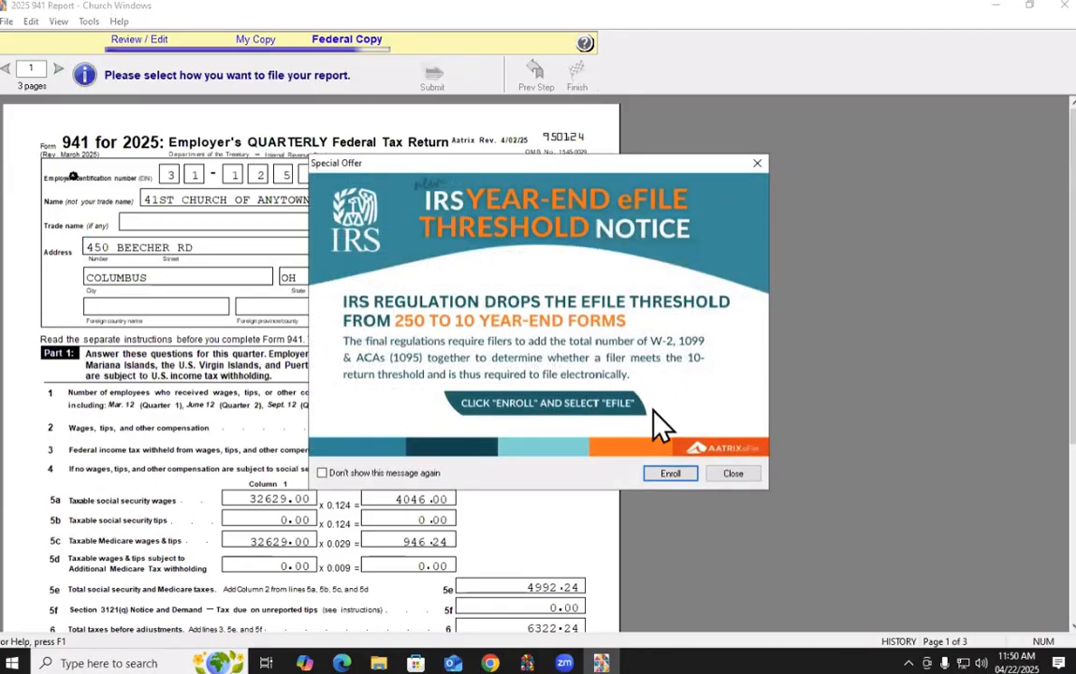
click(733, 477)
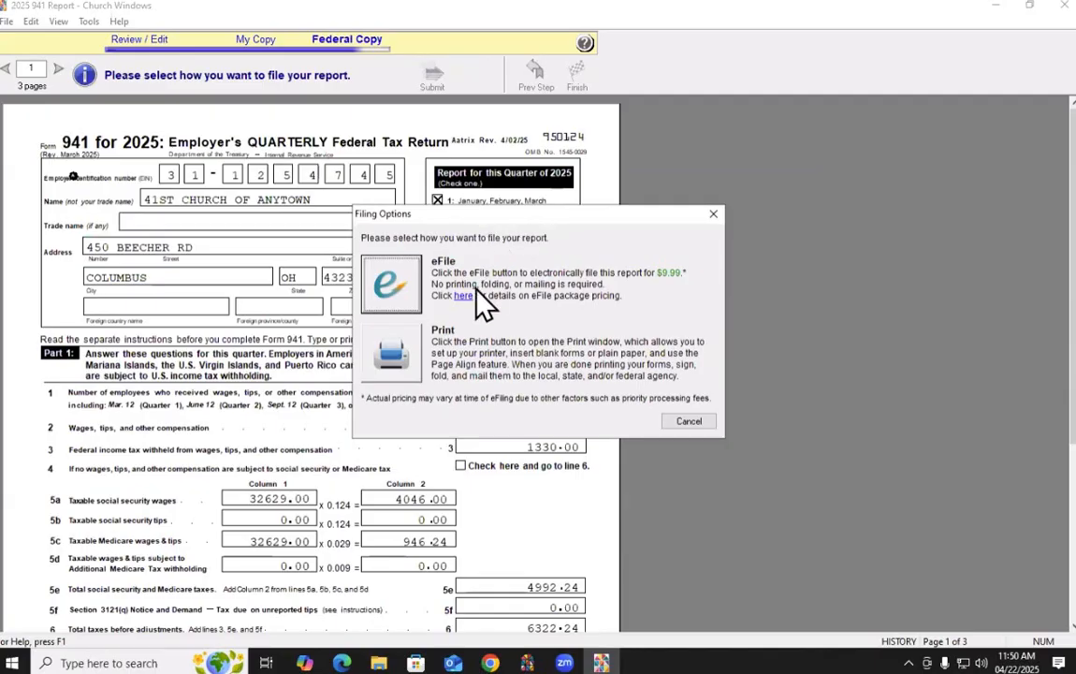
Choose Print as the filing method and cancel printing the certified federal copy
click(391, 374)
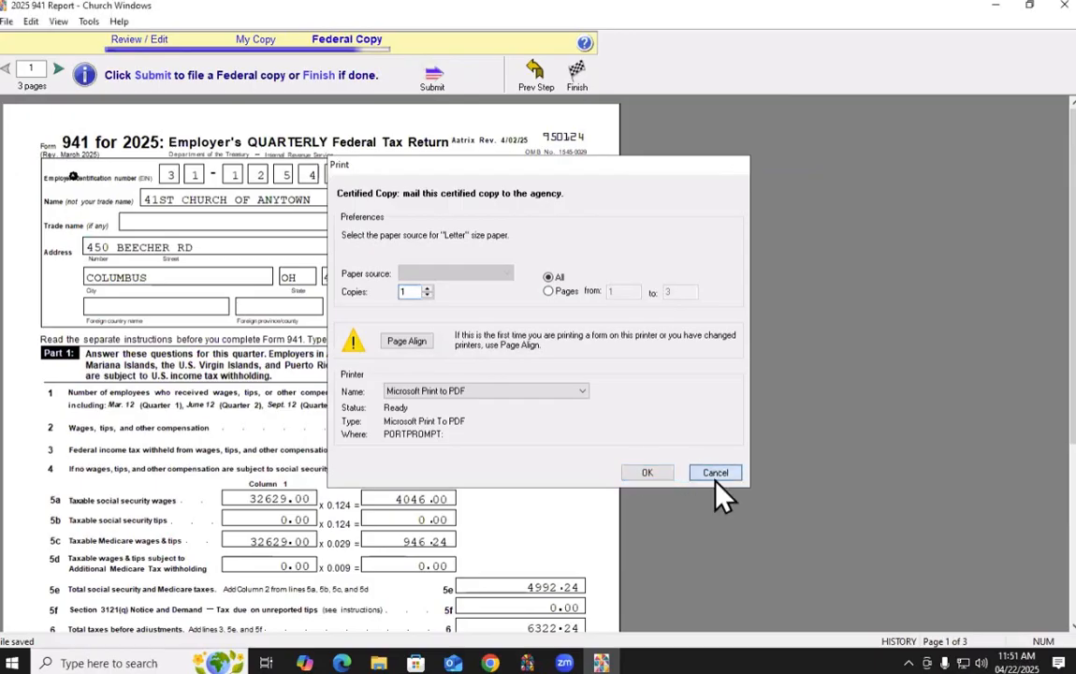
click(713, 476)
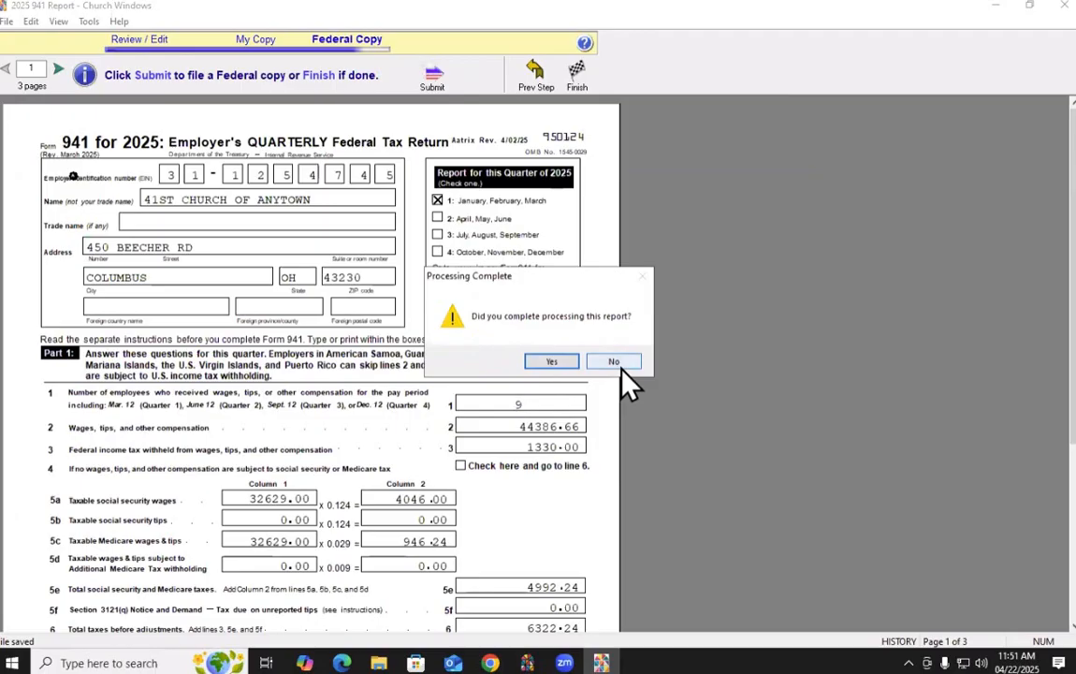
Confirm processing is complete, closing the 941 report and returning to Tax Forms
click(551, 362)
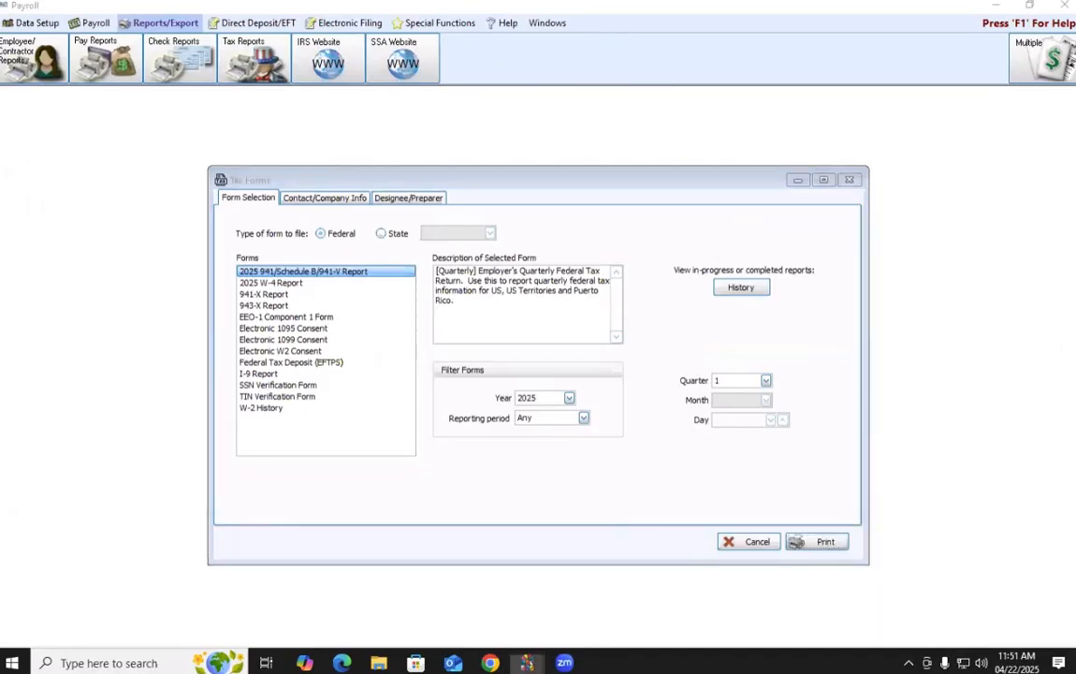
mouse_move(672, 272)
mouse_down()
mouse_move(836, 304)
mouse_move(617, 305)
mouse_move(633, 221)
mouse_move(688, 221)
mouse_up()
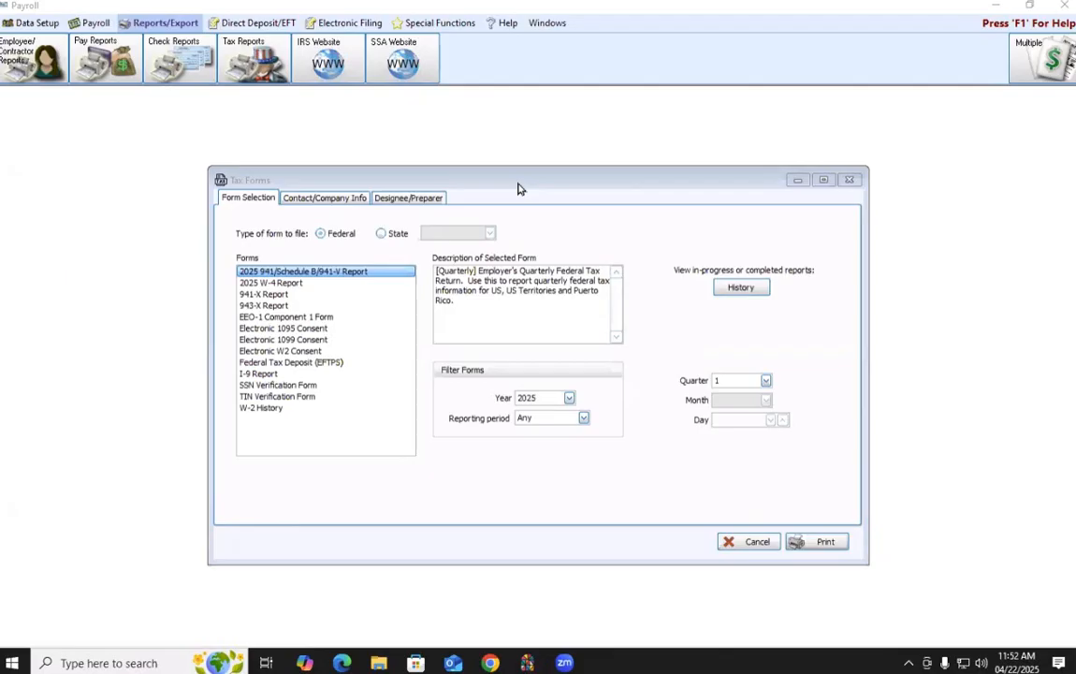
Find and select the saved federal 941/Schedule B/941-V Report for 2025 Q1, status Print&Mail, in History
click(738, 291)
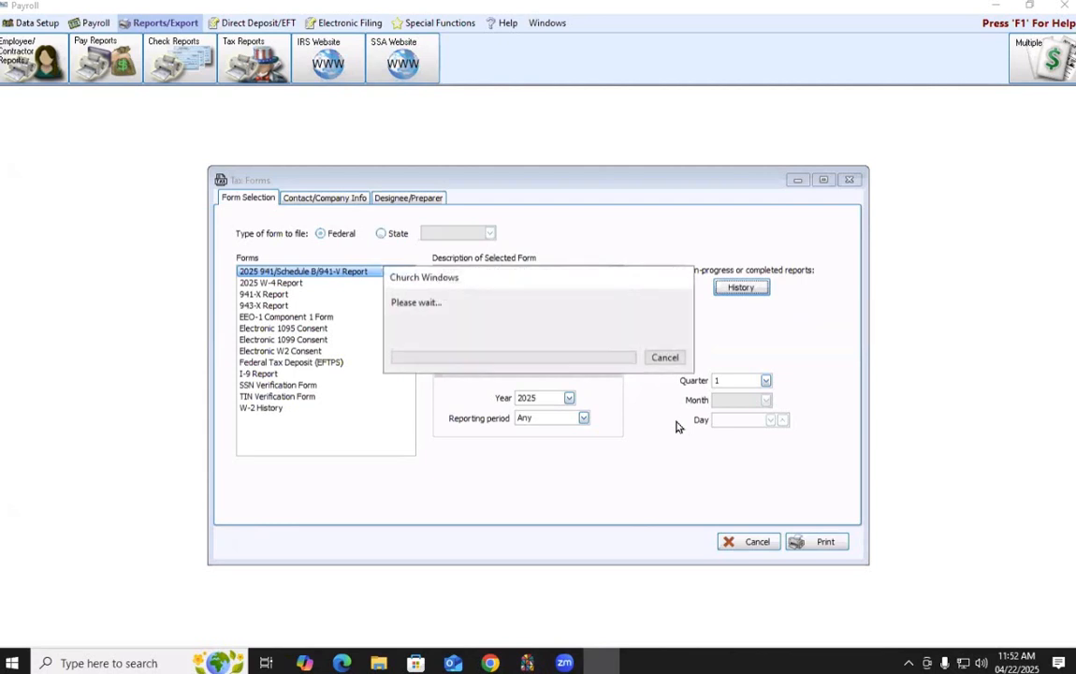
click(663, 356)
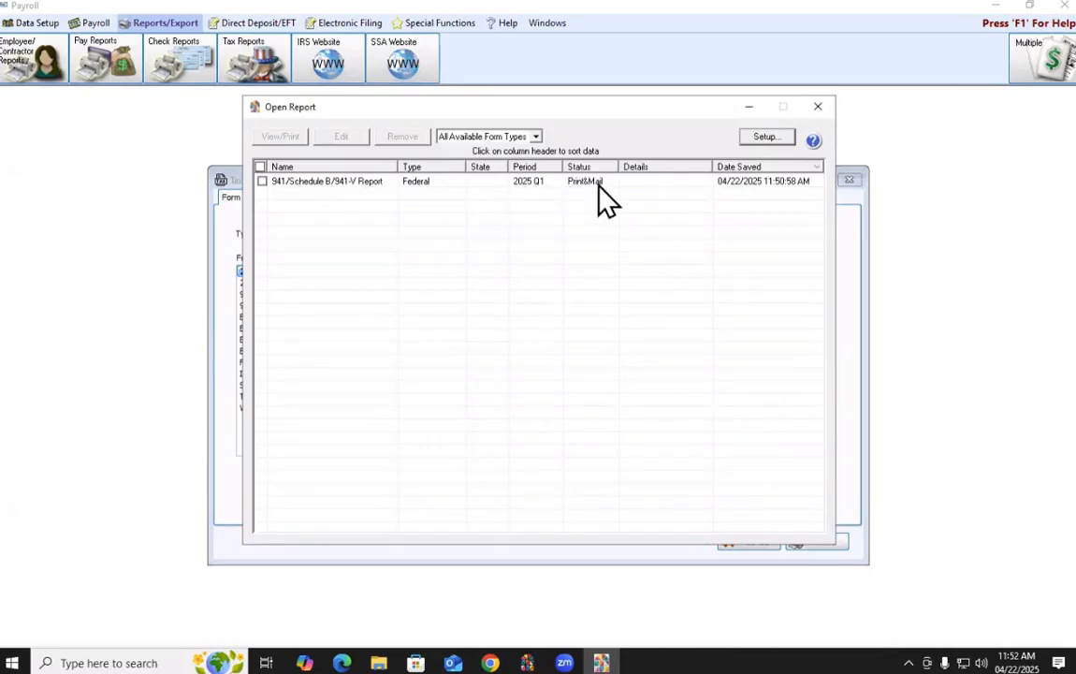
click(339, 183)
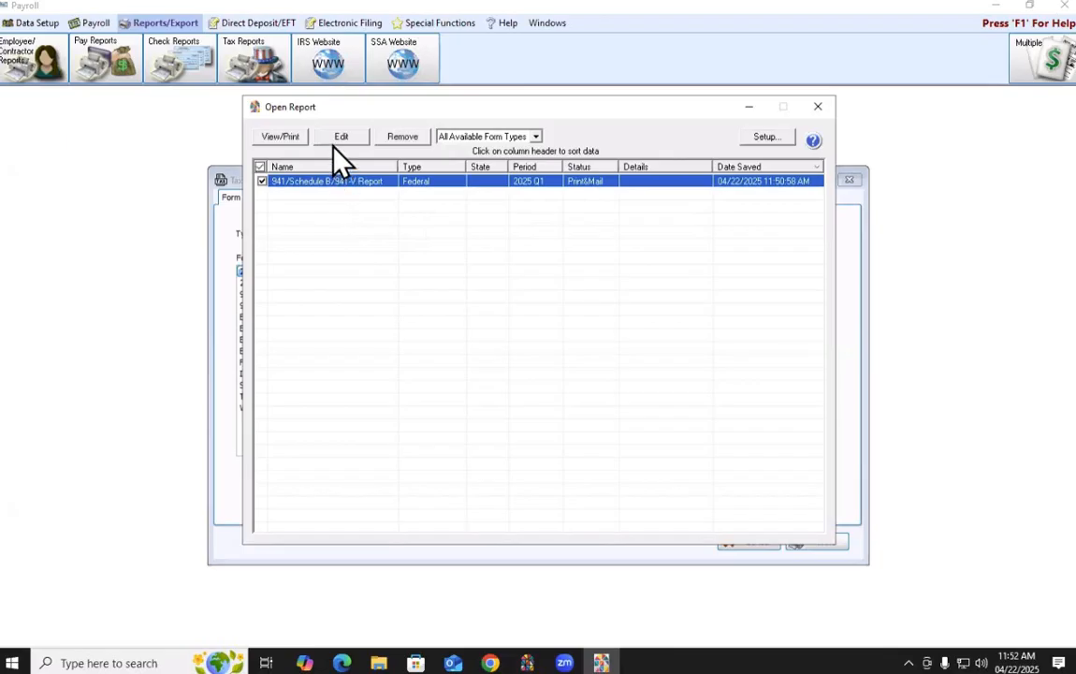